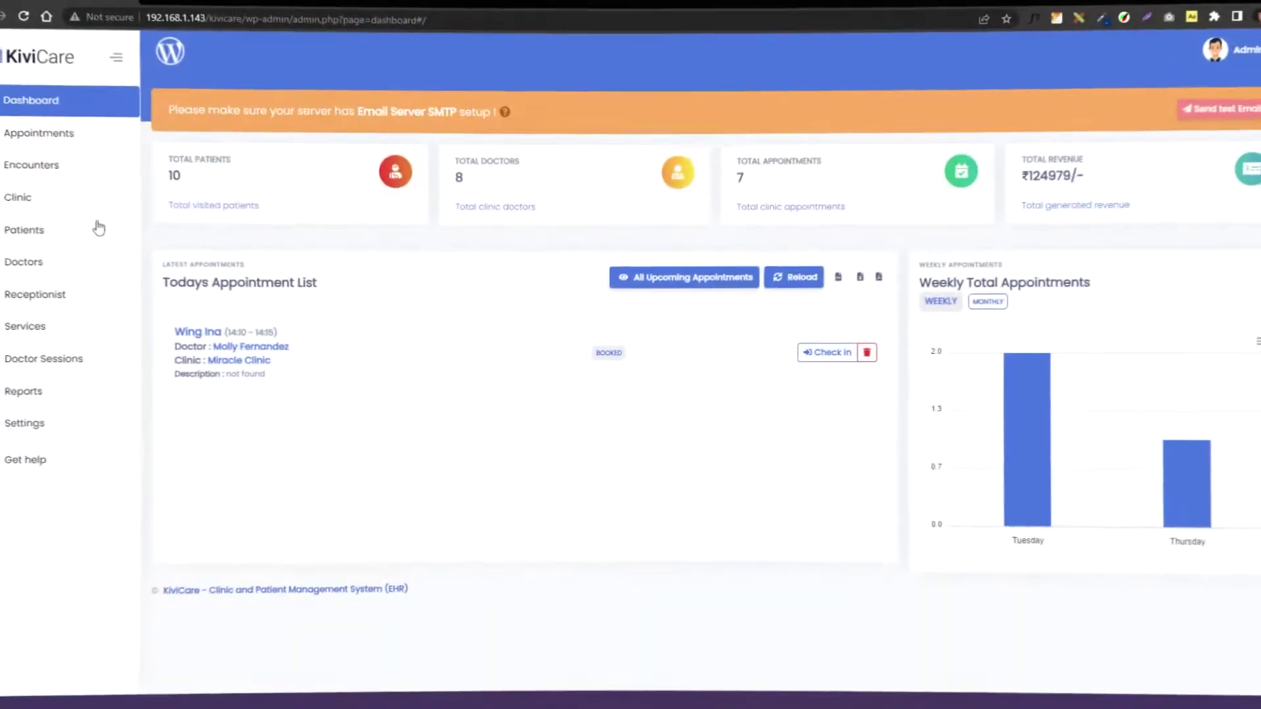
# Open KiviCare's Payment settings and review the Woocommerce Payment Gateway section
pyautogui.click(56, 419)
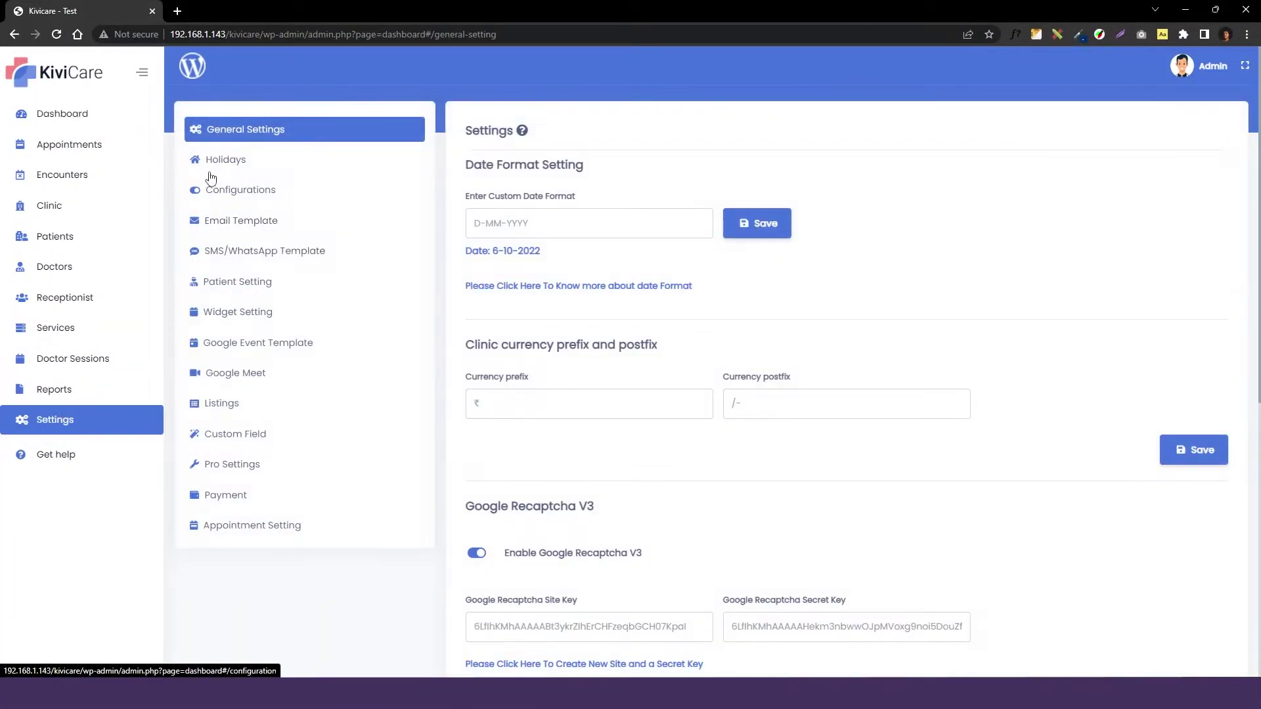
pyautogui.click(225, 494)
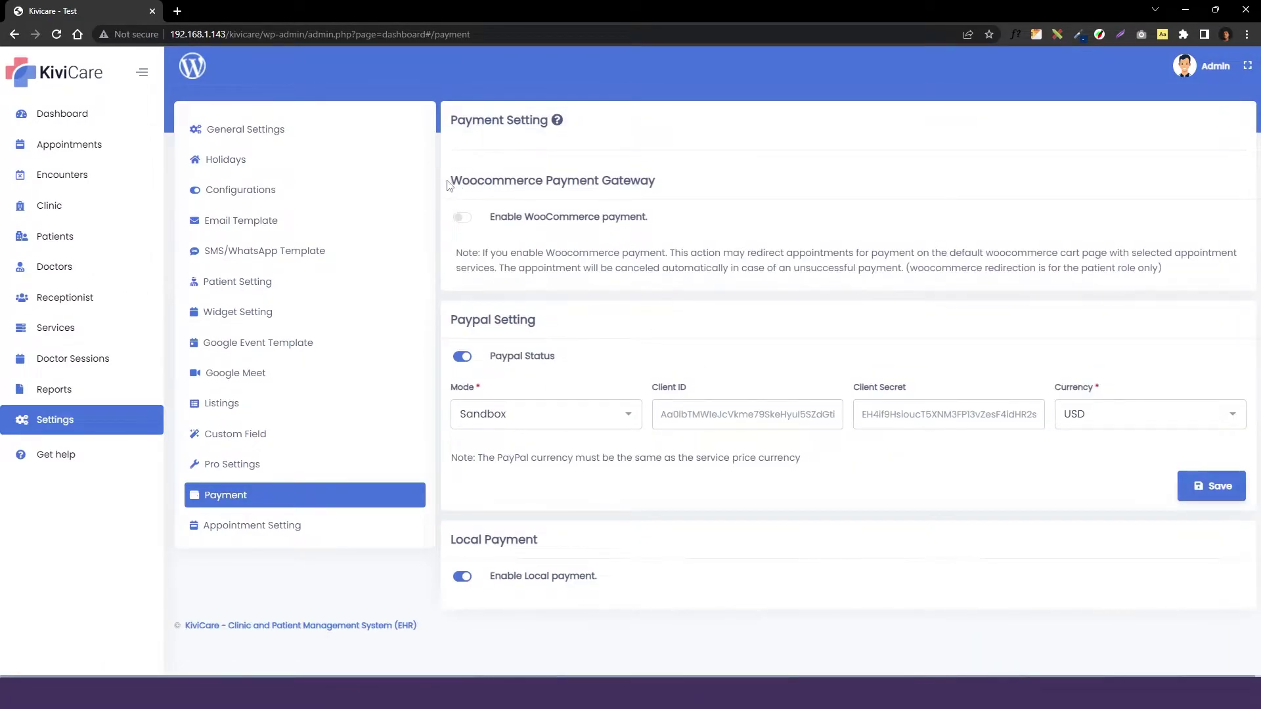
pyautogui.moveTo(449, 184); pyautogui.dragTo(654, 184)
pyautogui.click(690, 187)
# Try enabling WooCommerce payment, then dismiss the 'Plugin is Not Active' warning
pyautogui.click(463, 218)
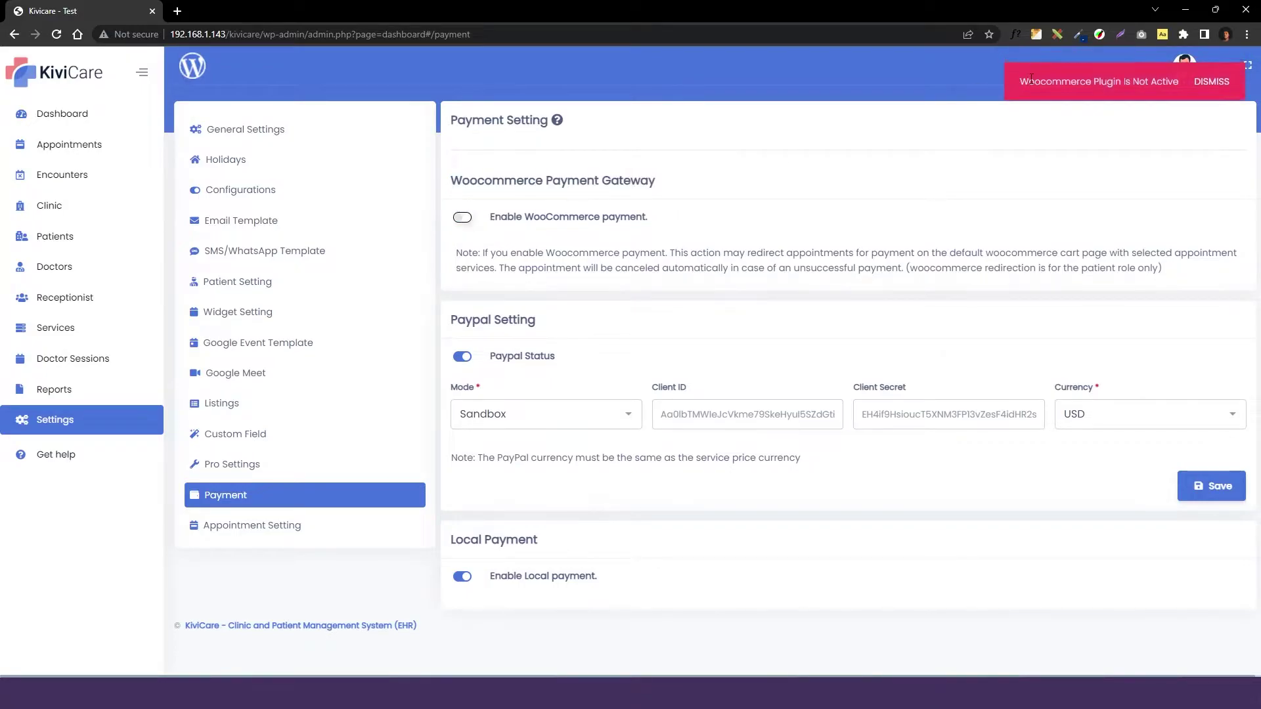
pyautogui.moveTo(1032, 79); pyautogui.dragTo(1172, 81)
pyautogui.click(1182, 84)
pyautogui.click(1211, 82)
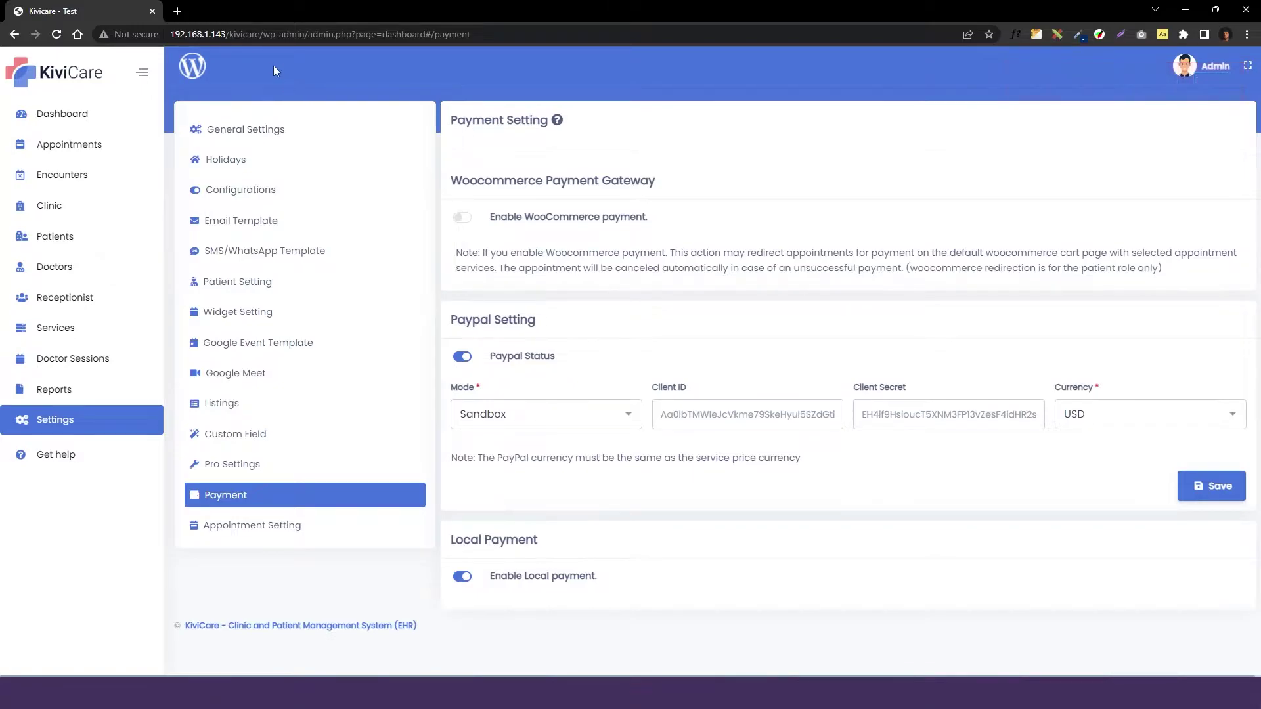
# Open the WordPress dashboard in a new tab and go to Plugins > Add New
pyautogui.middleClick(188, 67)
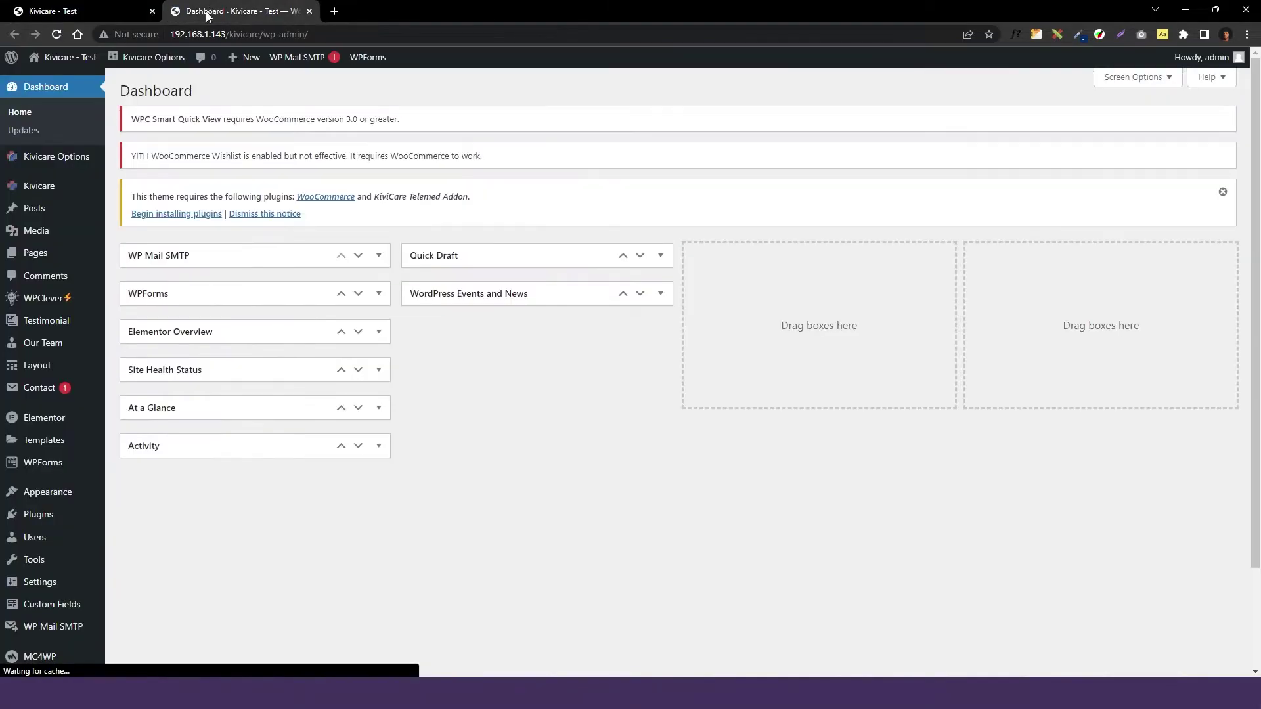
pyautogui.scroll(-1, 394, 296)
pyautogui.click(39, 459)
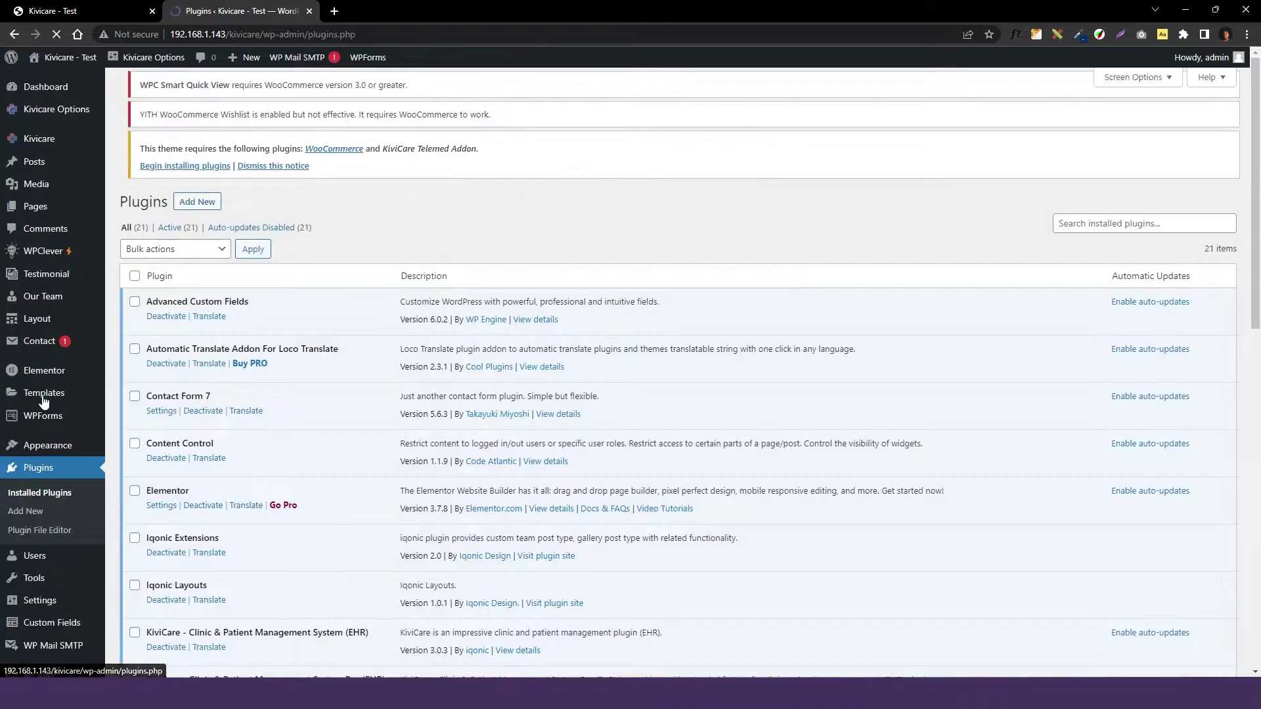
pyautogui.click(198, 92)
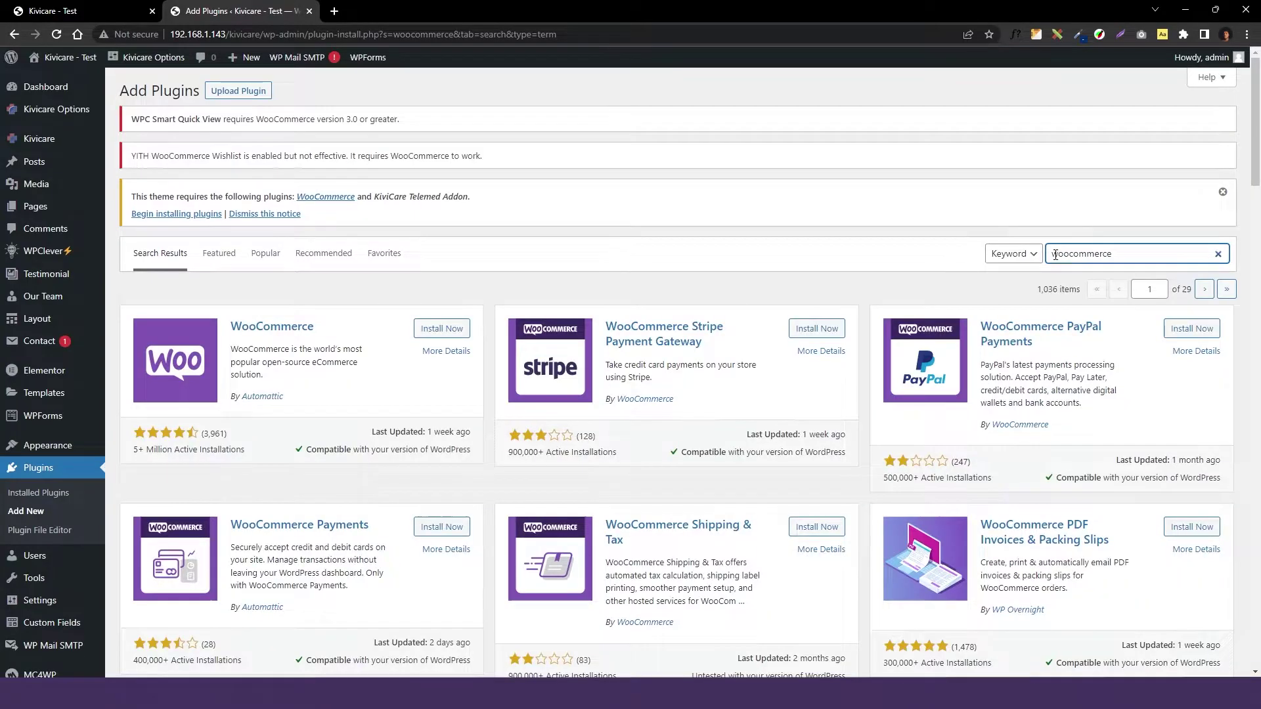
# Install and activate WooCommerce from the 'woocommerce' plugin search results
pyautogui.doubleClick(1084, 253)
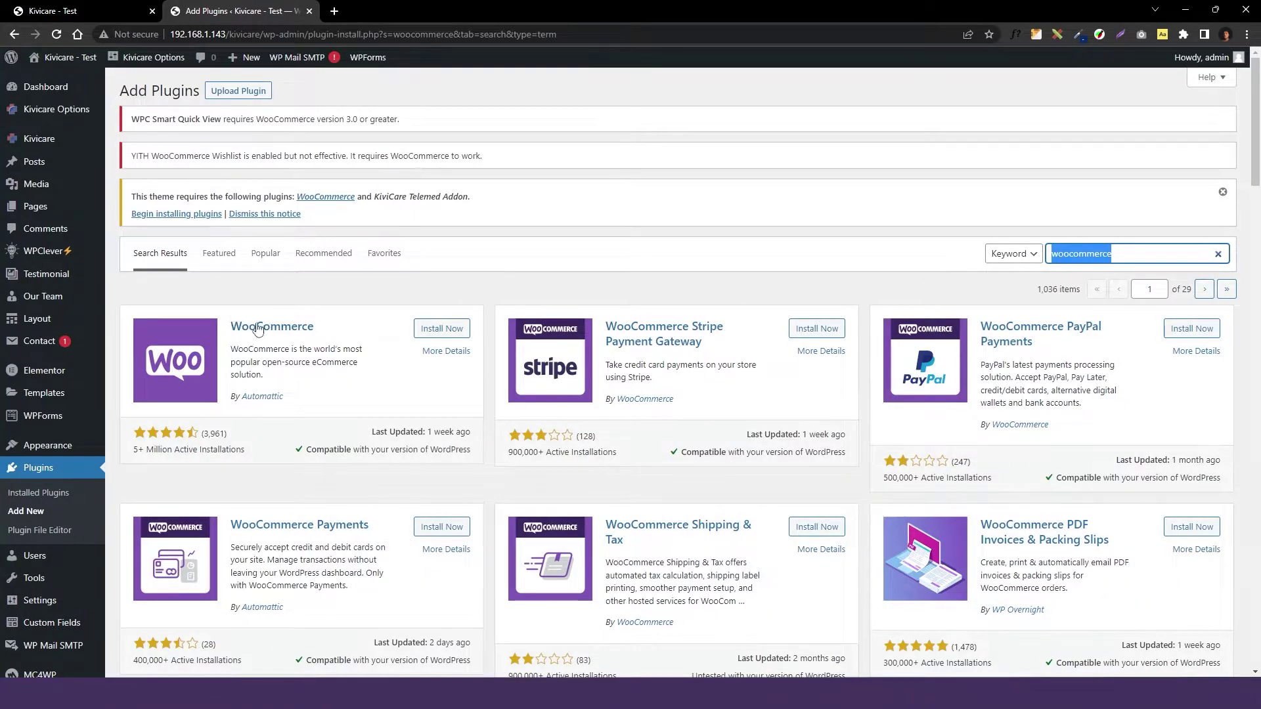
pyautogui.click(320, 406)
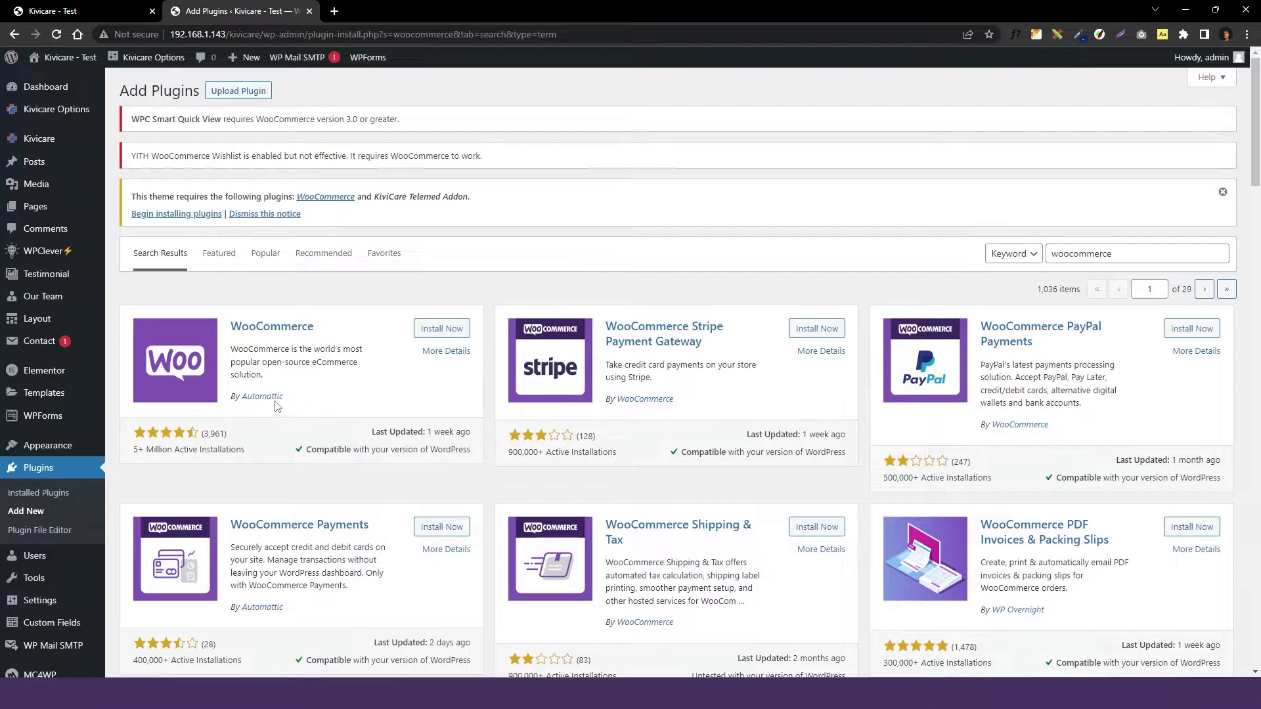
pyautogui.click(442, 328)
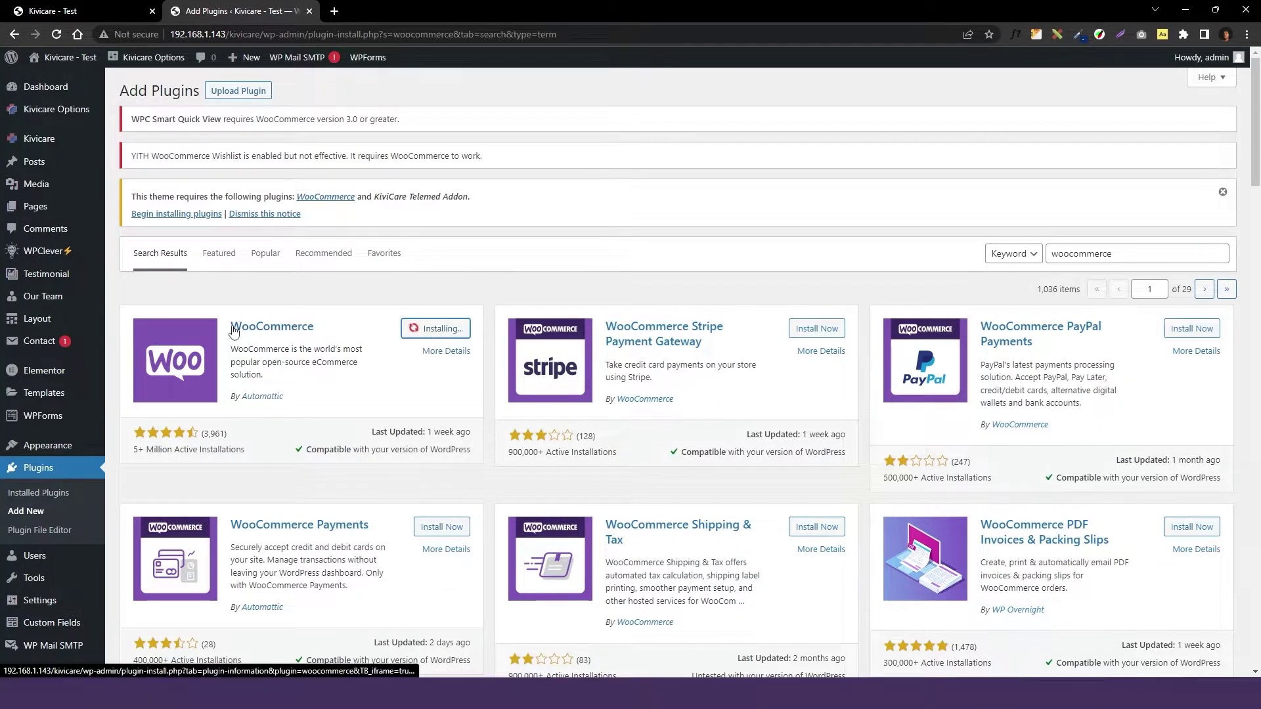
pyautogui.scroll(-2, 311, 325)
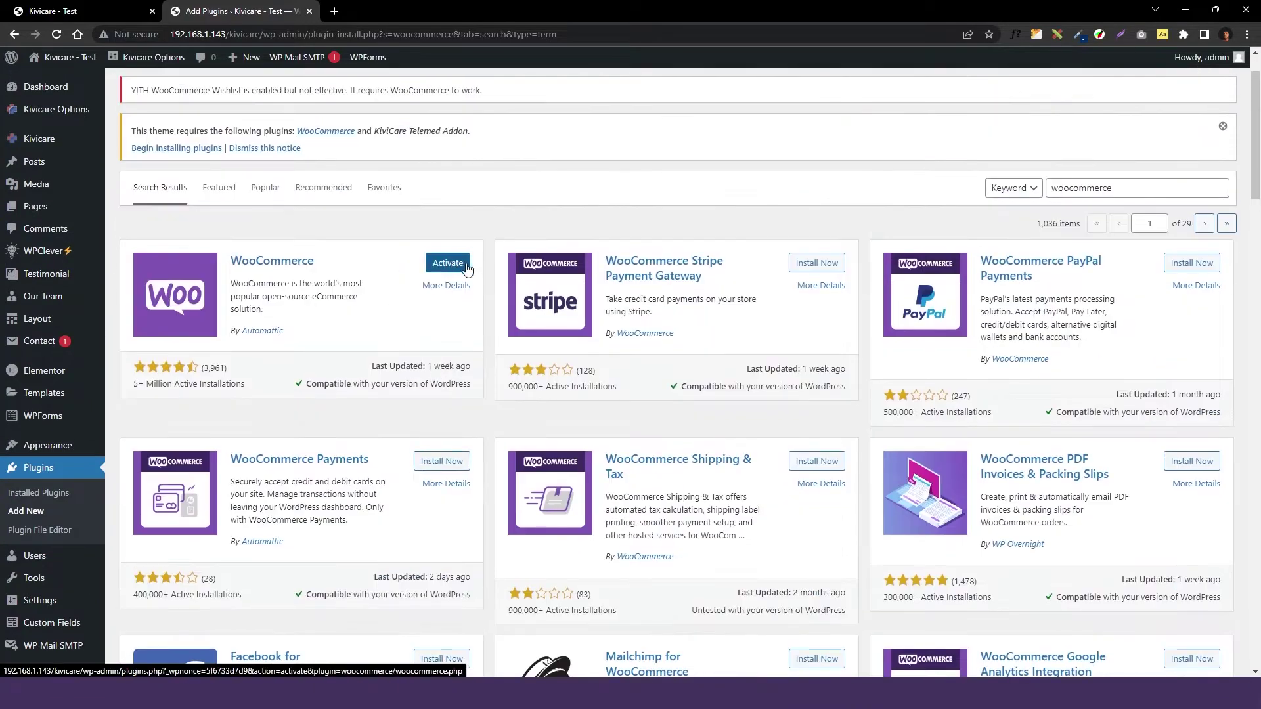
pyautogui.click(458, 264)
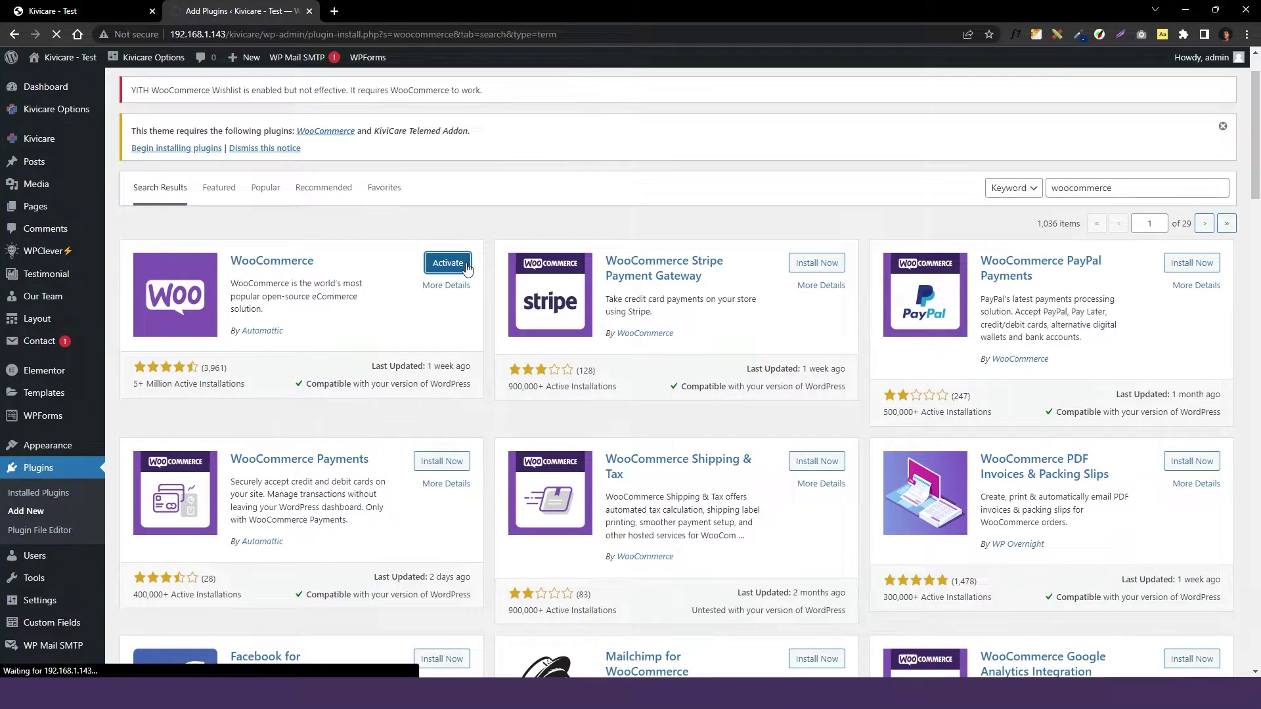
pyautogui.scroll(-3, 471, 320)
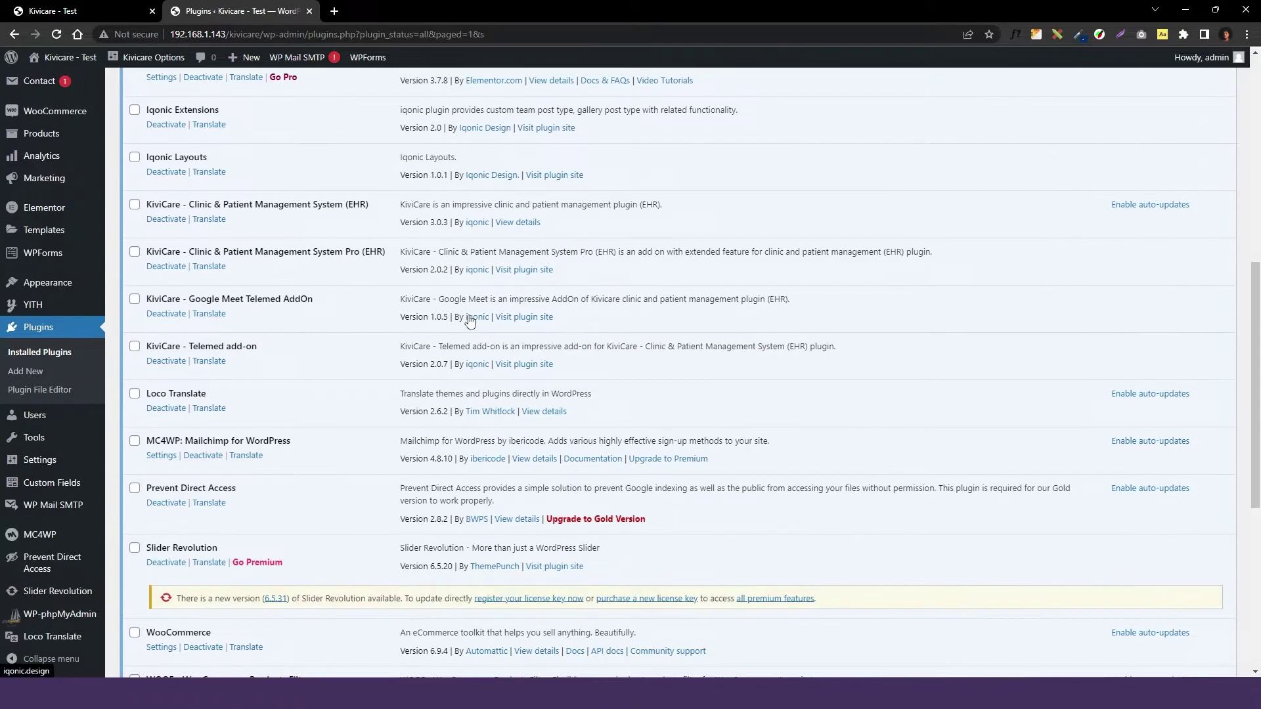
pyautogui.scroll(-5, 470, 321)
pyautogui.scroll(-1, 471, 319)
pyautogui.scroll(5, 471, 320)
pyautogui.scroll(8, 471, 320)
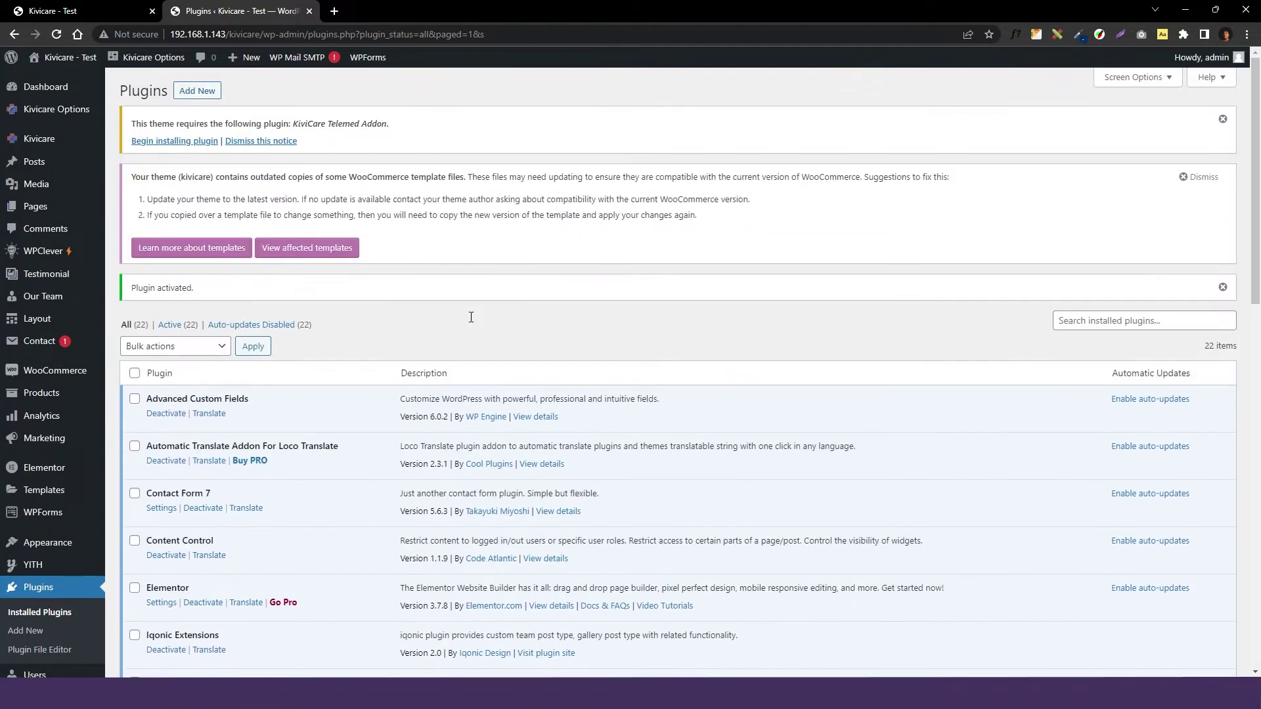
# Search plugins for 'razorpay', then install and activate Razorpay for WooCommerce
pyautogui.click(197, 91)
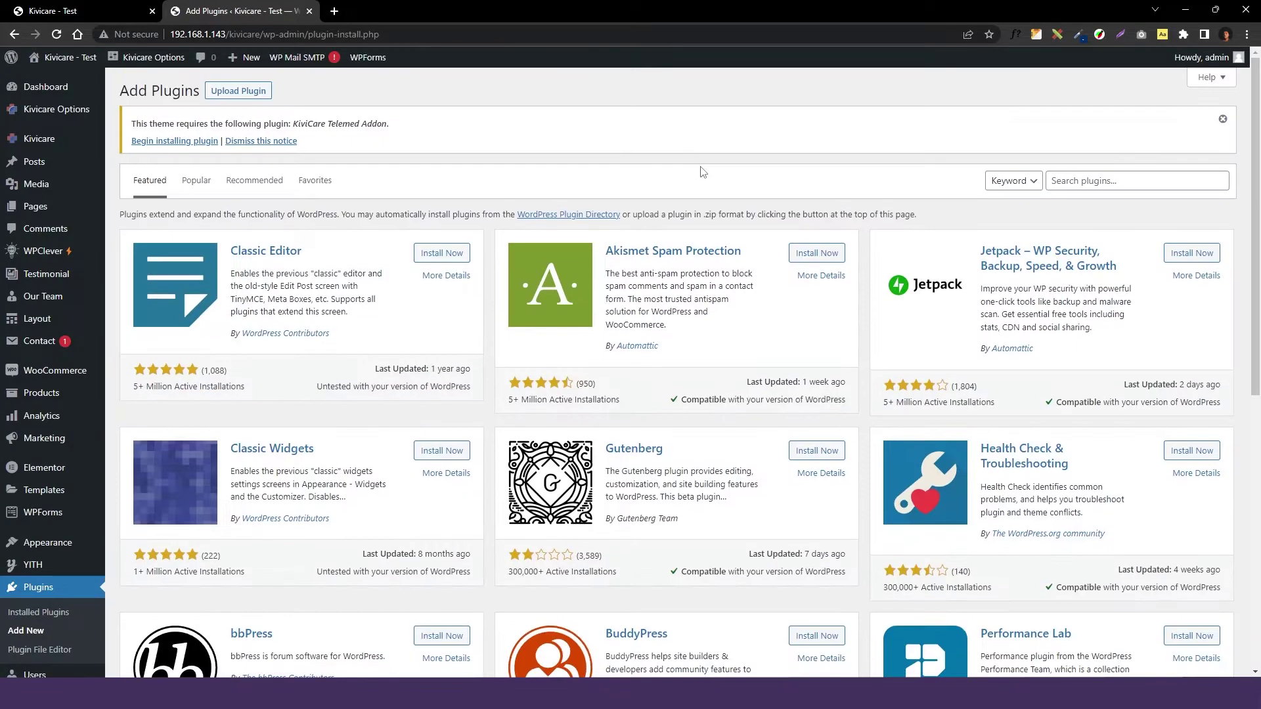
pyautogui.click(1111, 179)
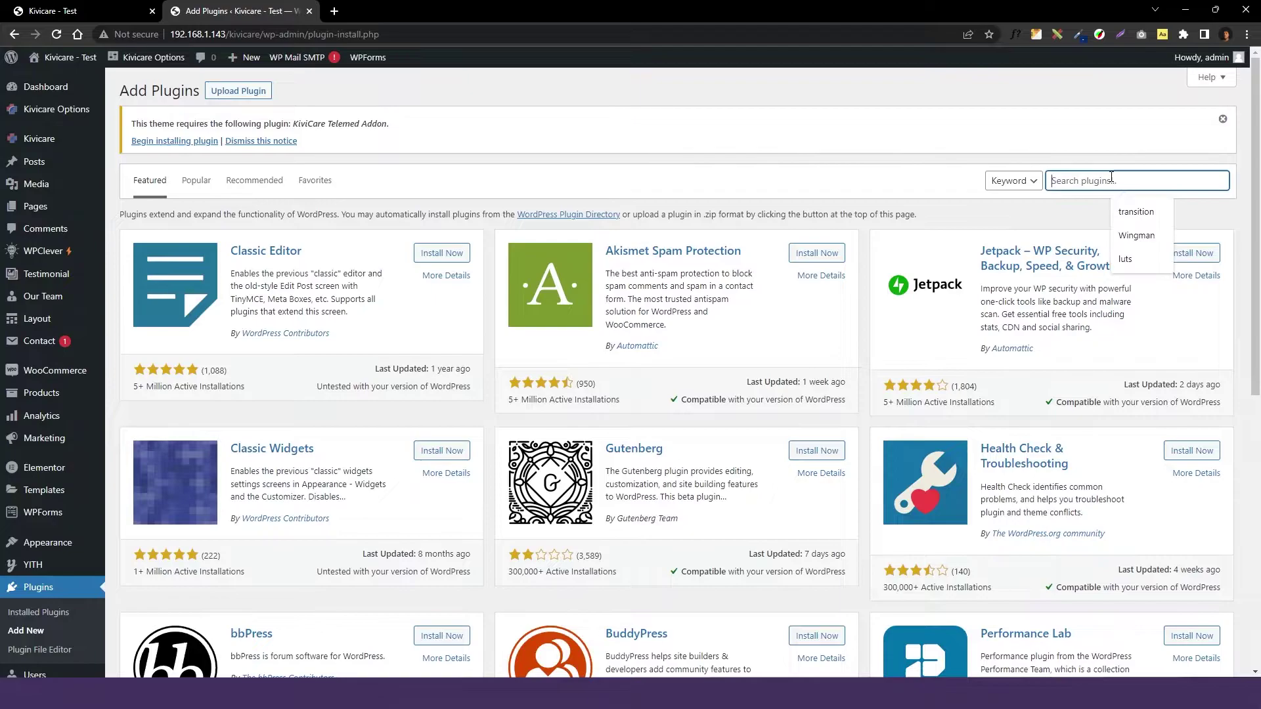
pyautogui.write('razorpay')
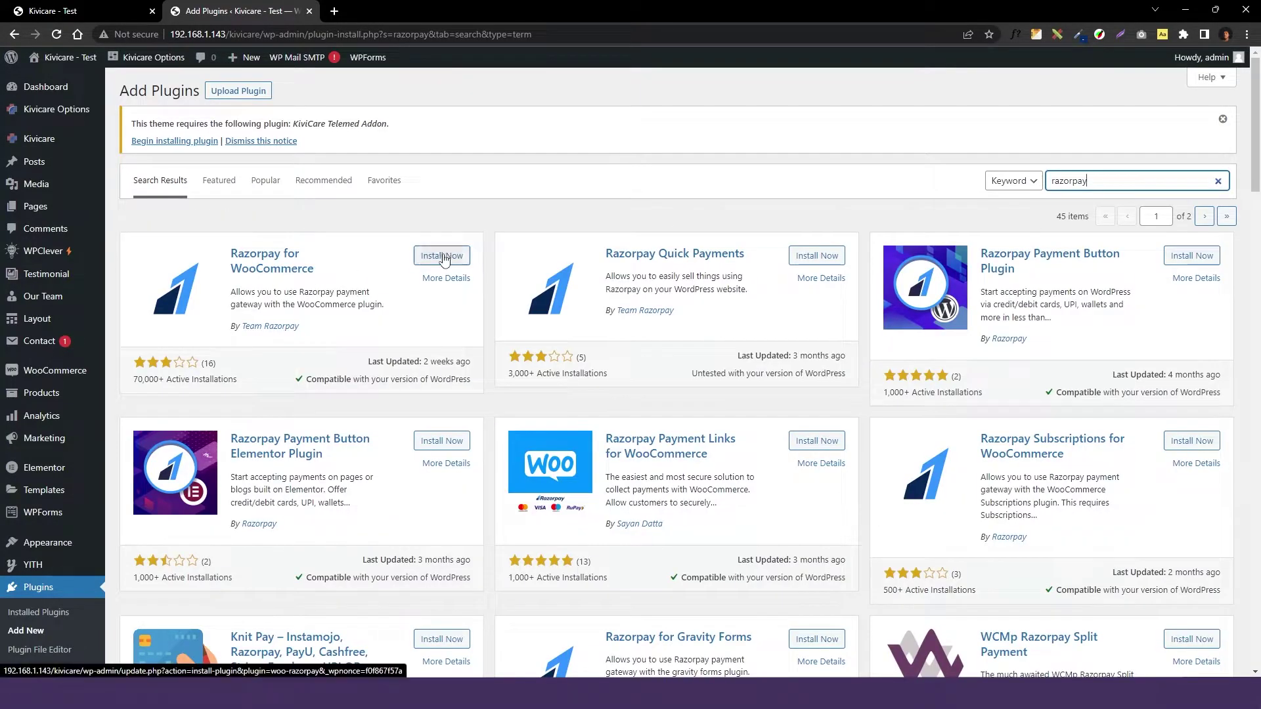
pyautogui.click(443, 257)
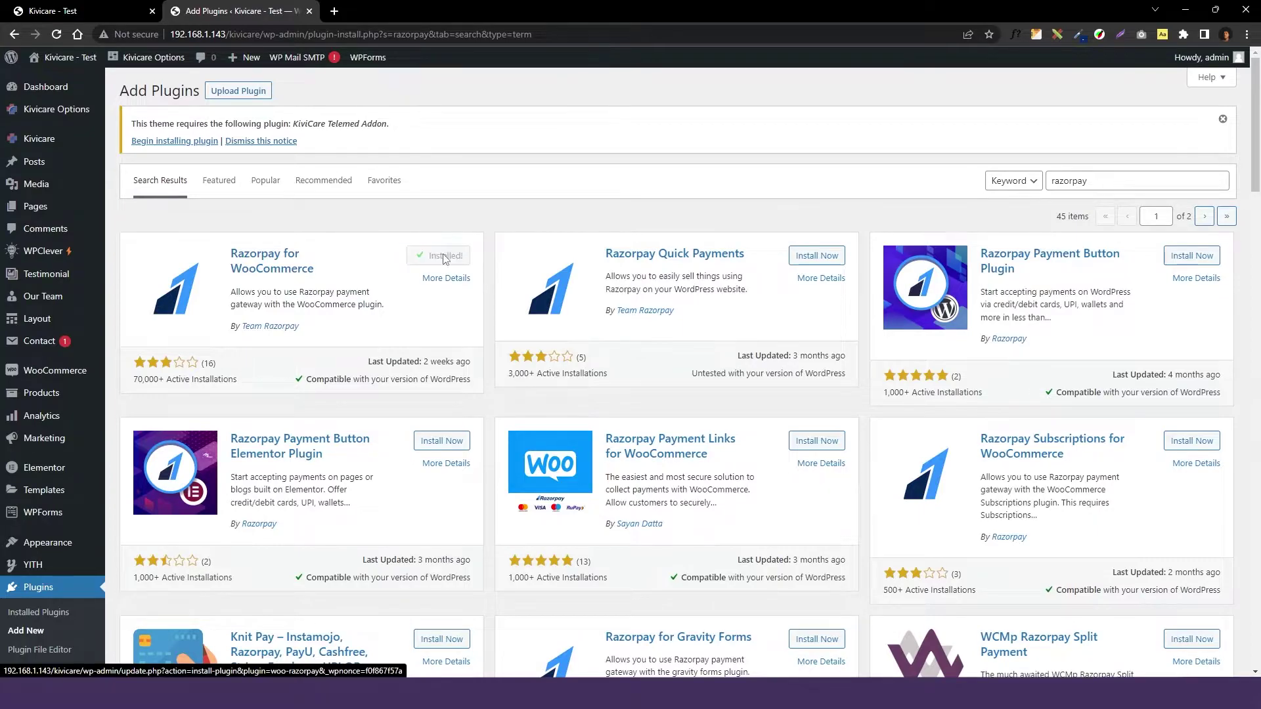
pyautogui.click(448, 256)
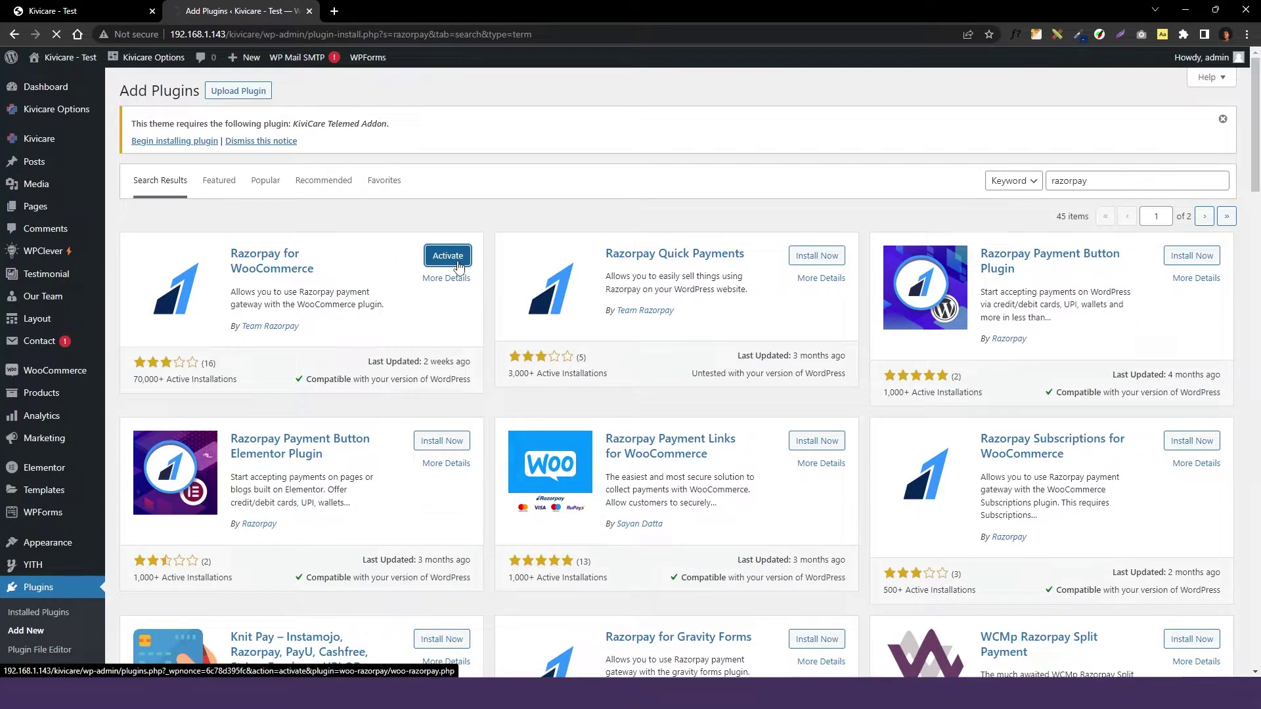
pyautogui.scroll(-10, 631, 394)
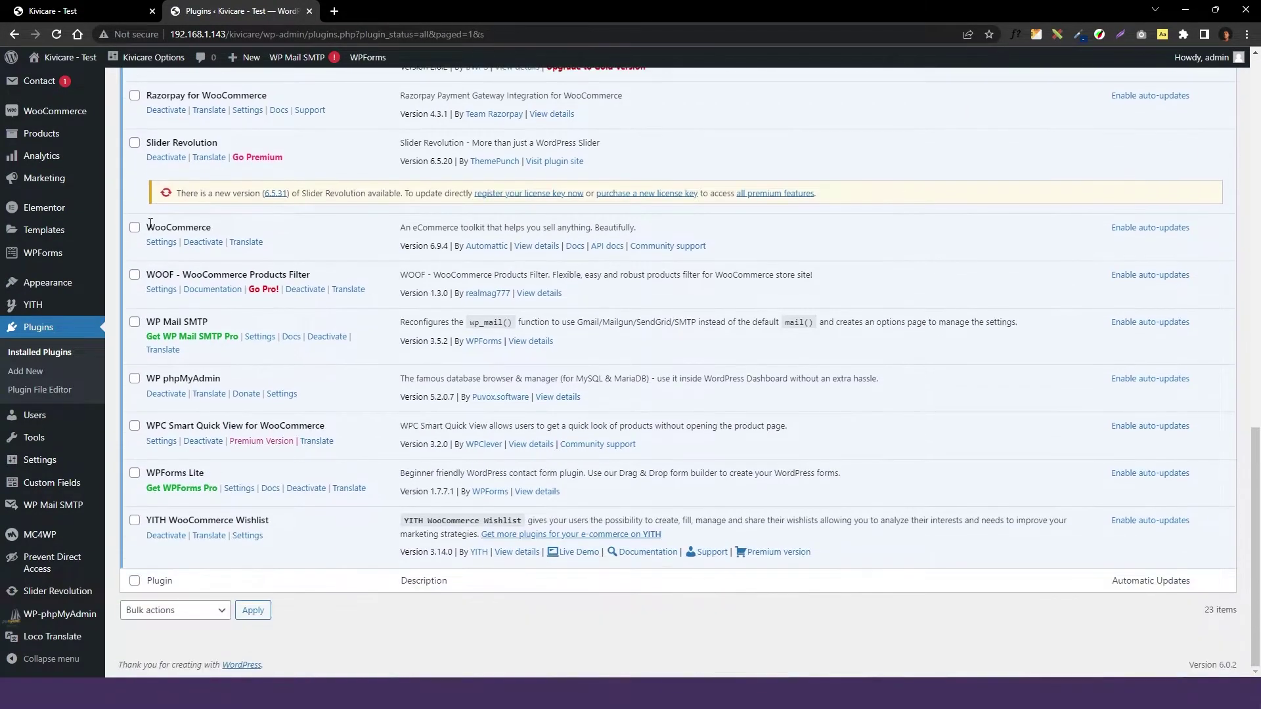
pyautogui.doubleClick(178, 227)
pyautogui.scroll(8, 630, 344)
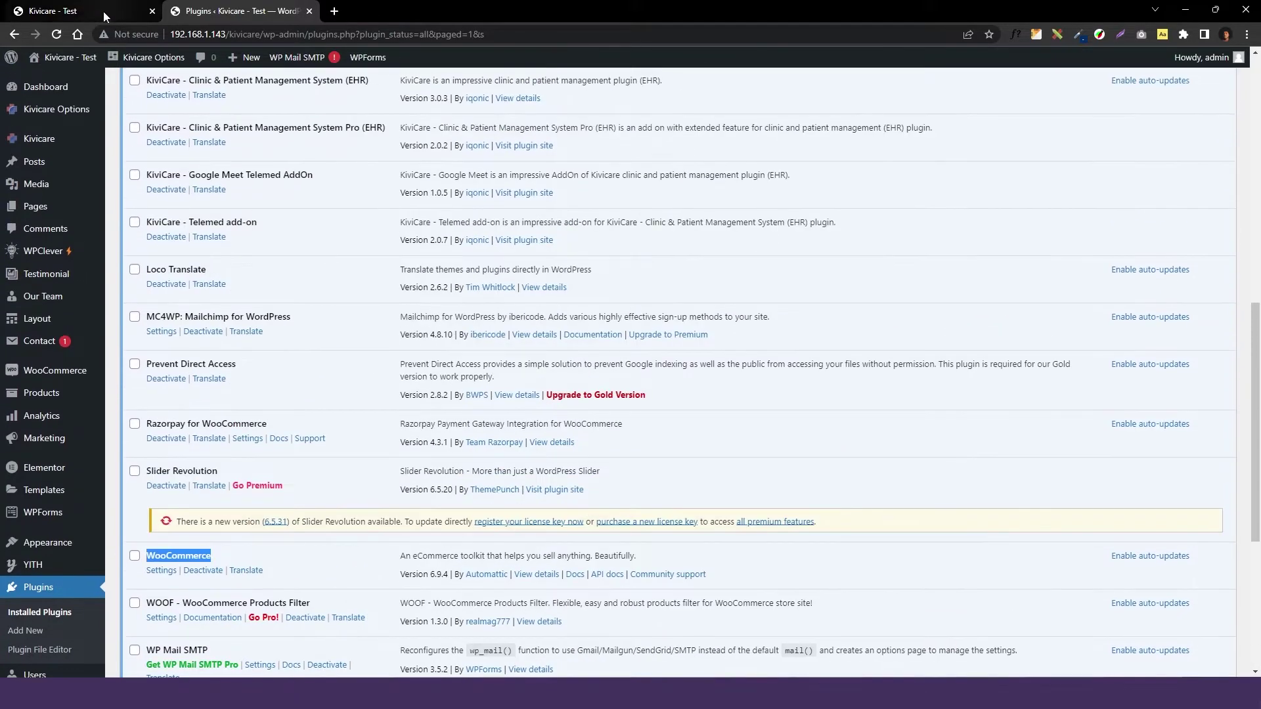
pyautogui.click(104, 12)
pyautogui.click(463, 217)
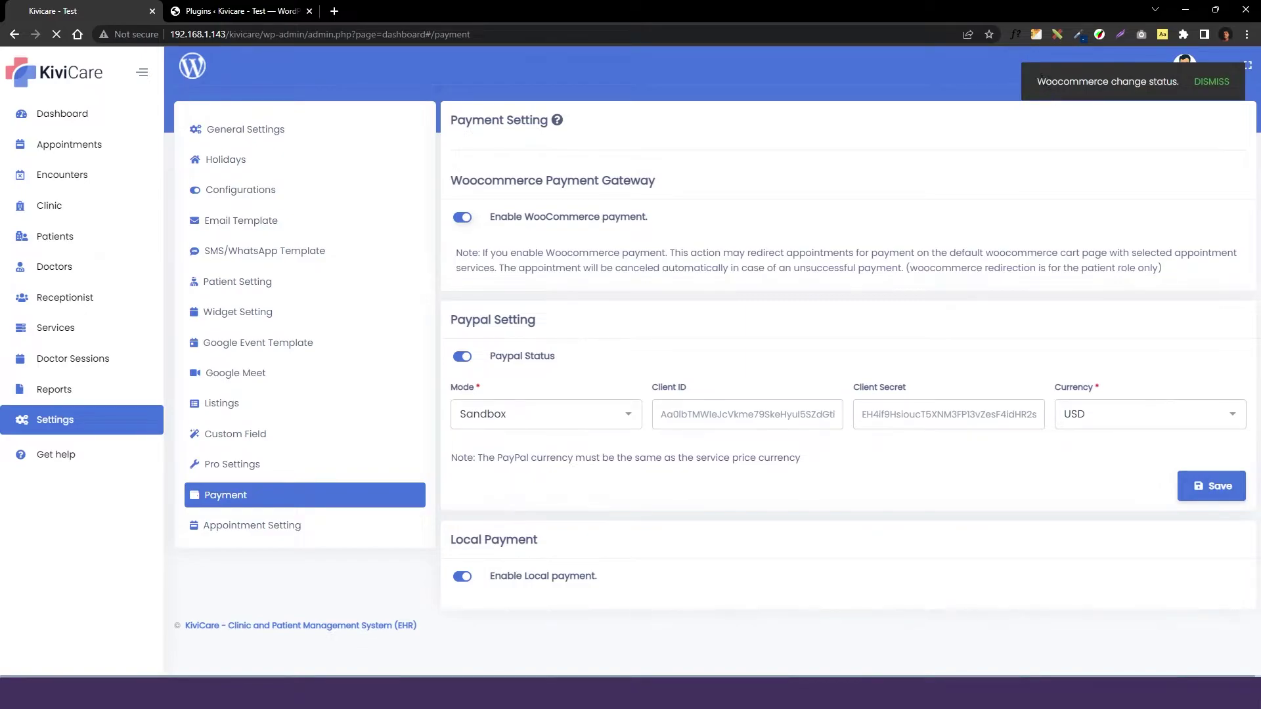
pyautogui.moveTo(1036, 81); pyautogui.dragTo(1178, 80)
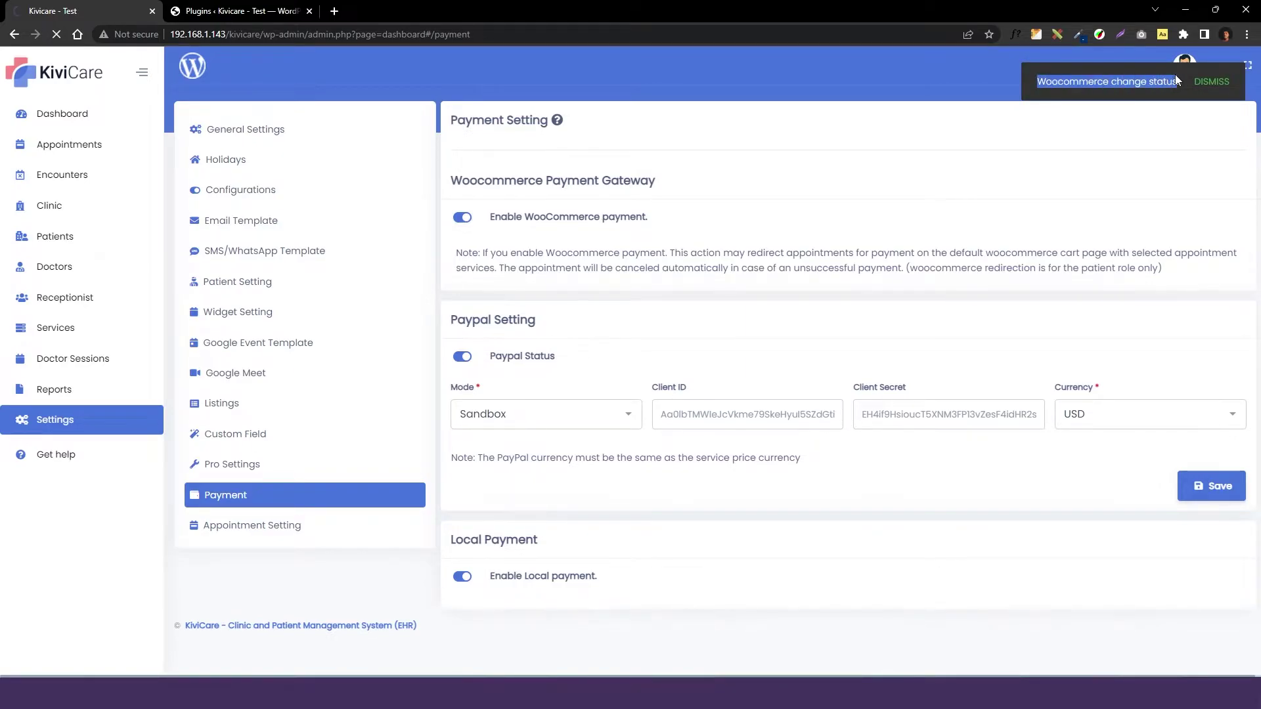
pyautogui.click(1094, 137)
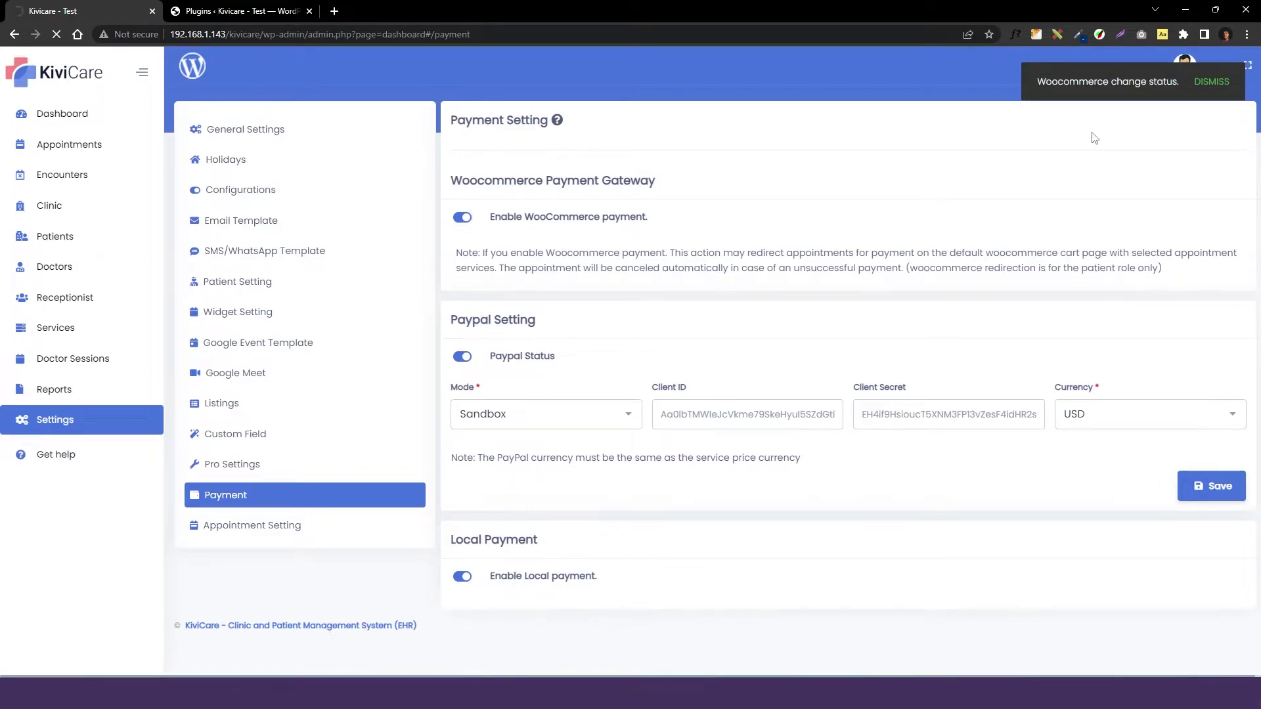
# Go to WooCommerce > Settings > Payments and find the enabled Razorpay method
pyautogui.click(241, 11)
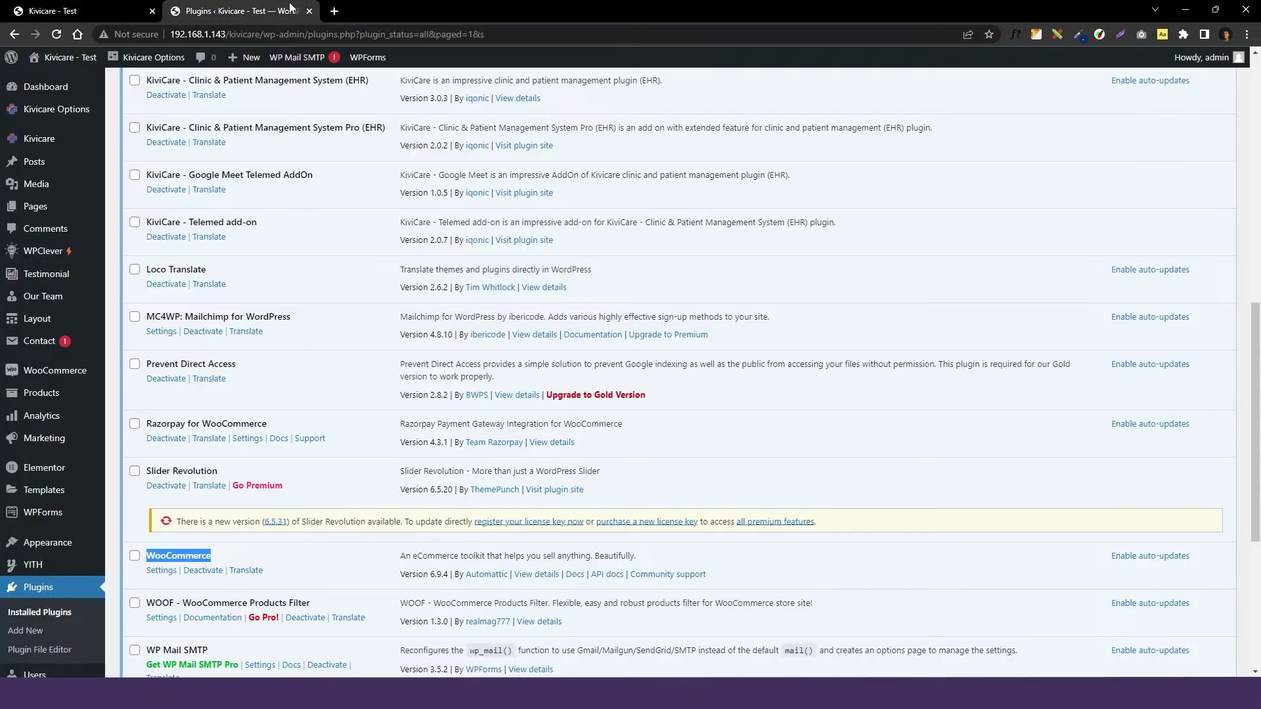
pyautogui.scroll(3, 394, 346)
pyautogui.moveTo(54, 370)
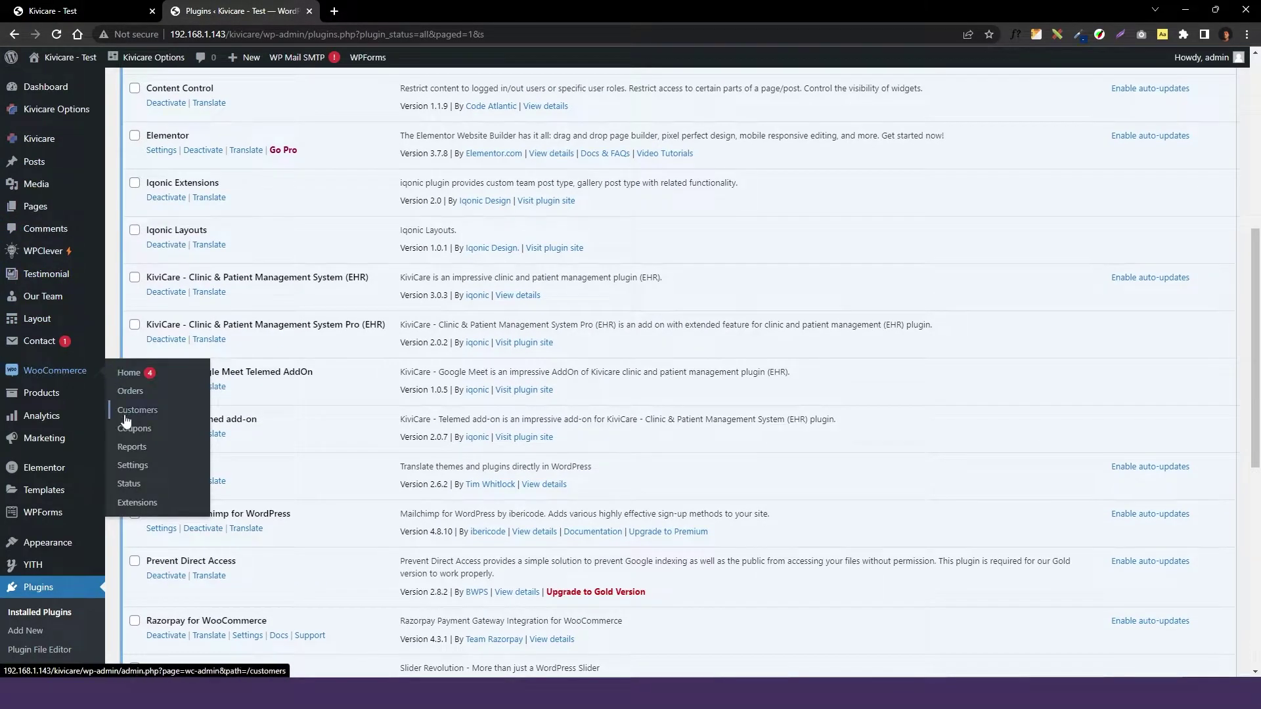
pyautogui.click(133, 465)
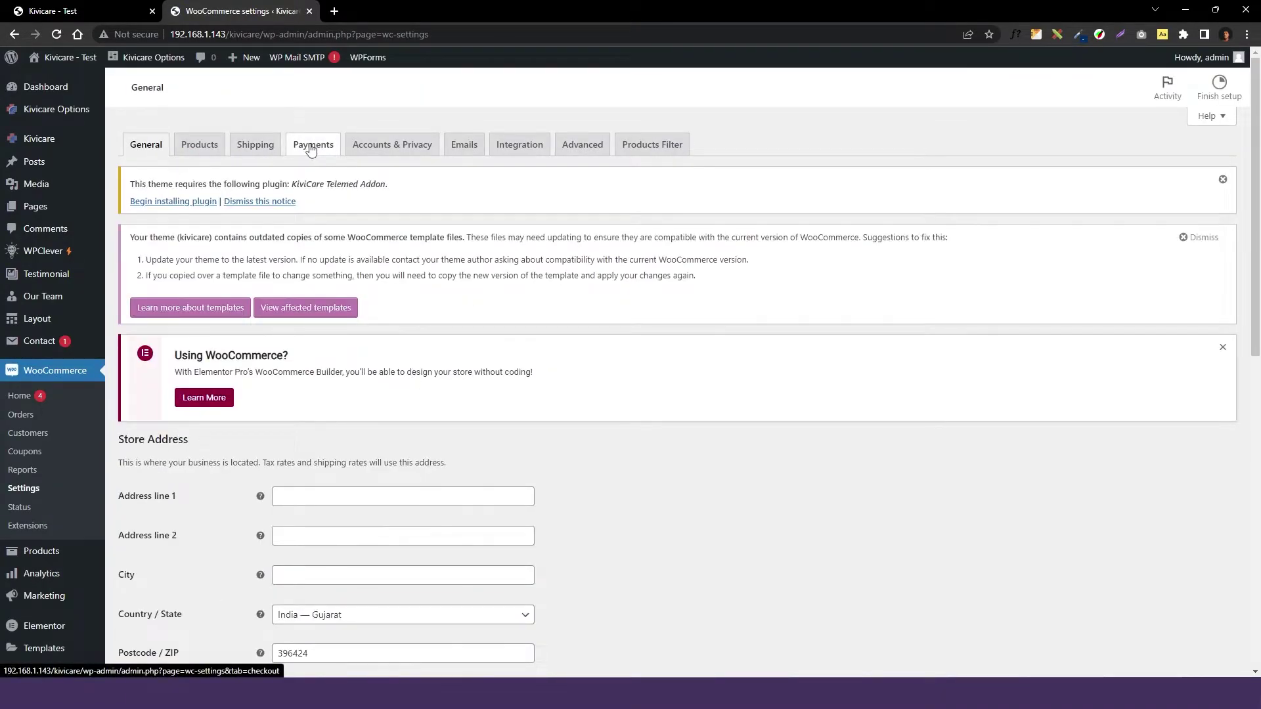
pyautogui.click(313, 145)
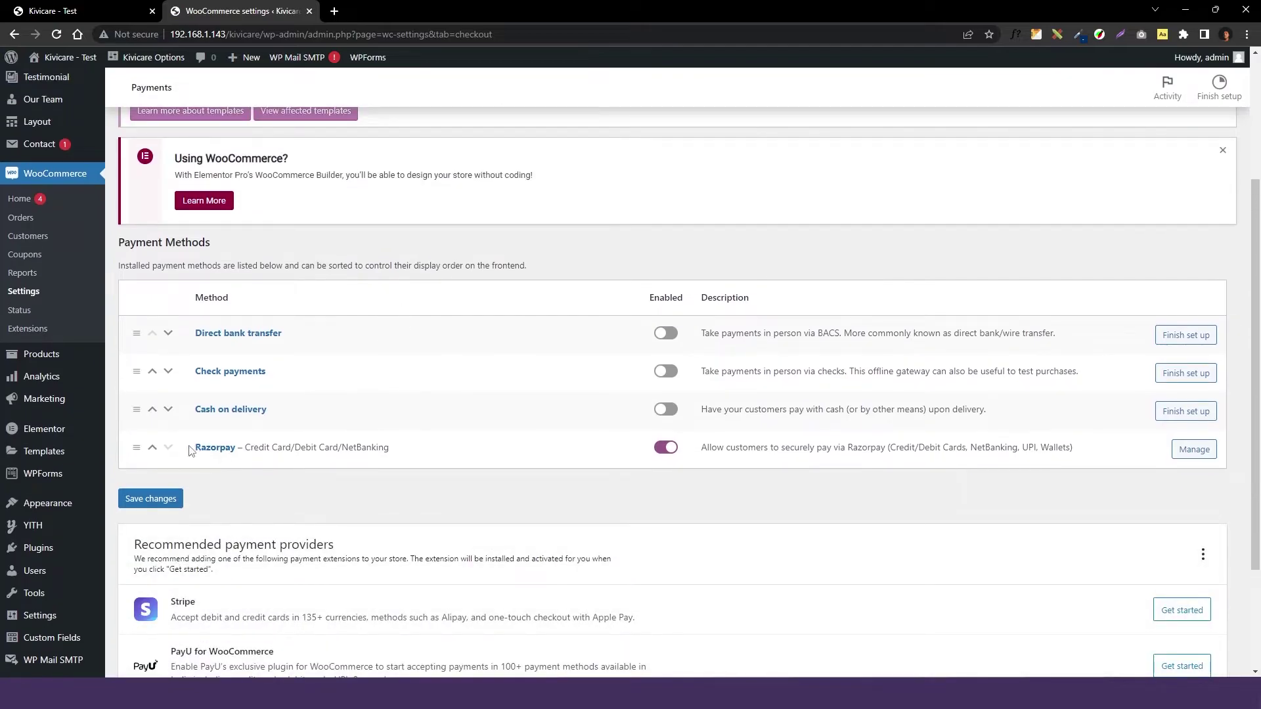
pyautogui.moveTo(192, 446); pyautogui.dragTo(251, 446)
pyautogui.click(657, 489)
# Check Razorpay's test Key ID and Key Secret, then save the gateway settings
pyautogui.click(1194, 449)
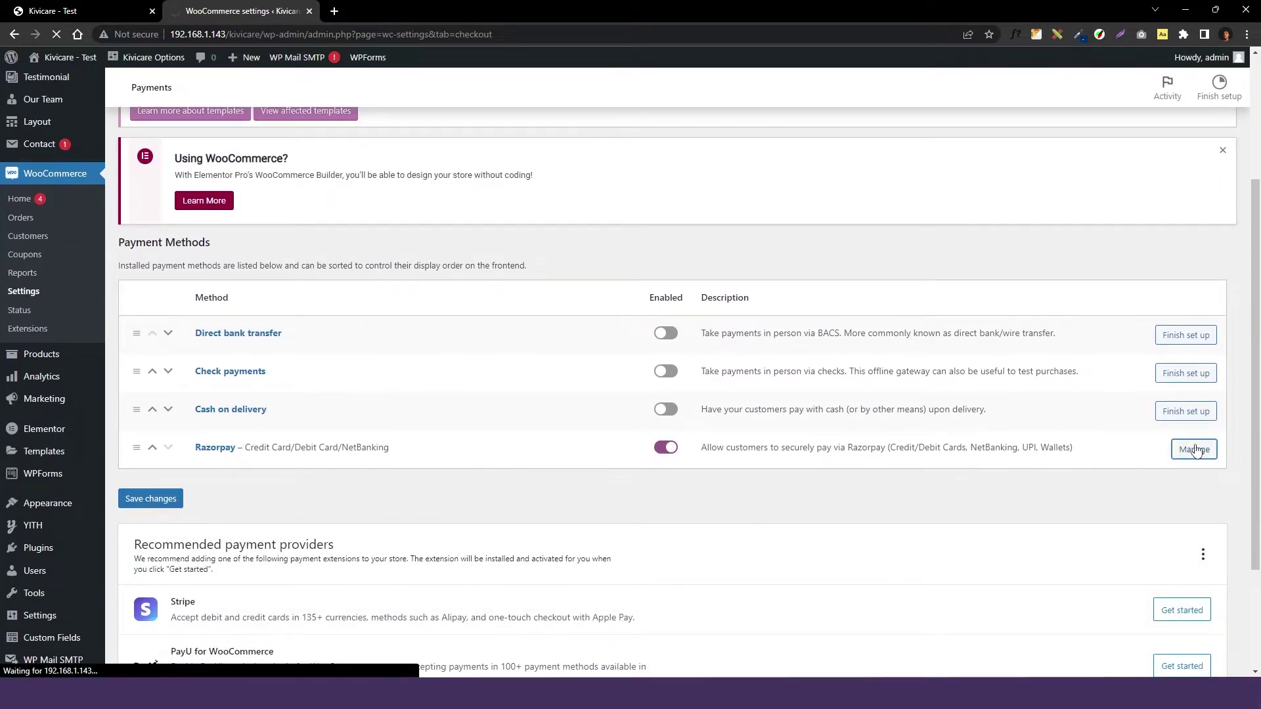
pyautogui.scroll(-4, 737, 436)
pyautogui.scroll(-3, 736, 436)
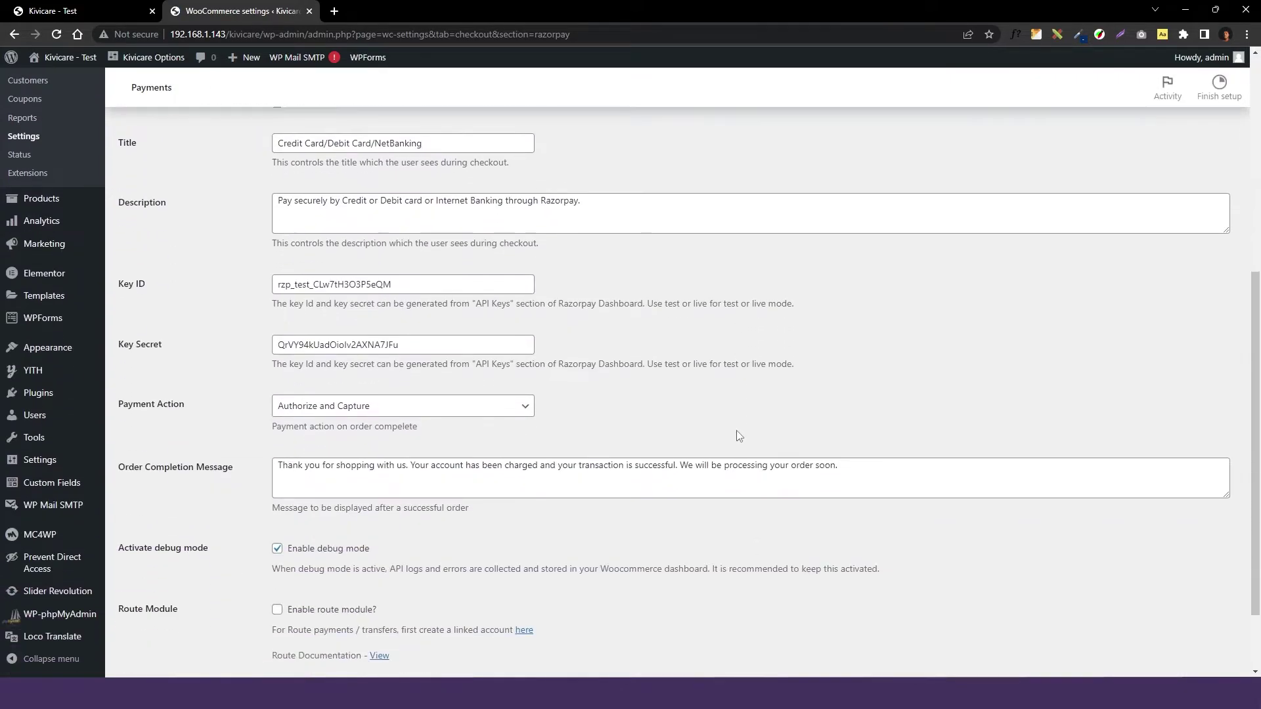
pyautogui.scroll(-2, 737, 436)
pyautogui.scroll(3, 547, 503)
pyautogui.scroll(2, 546, 494)
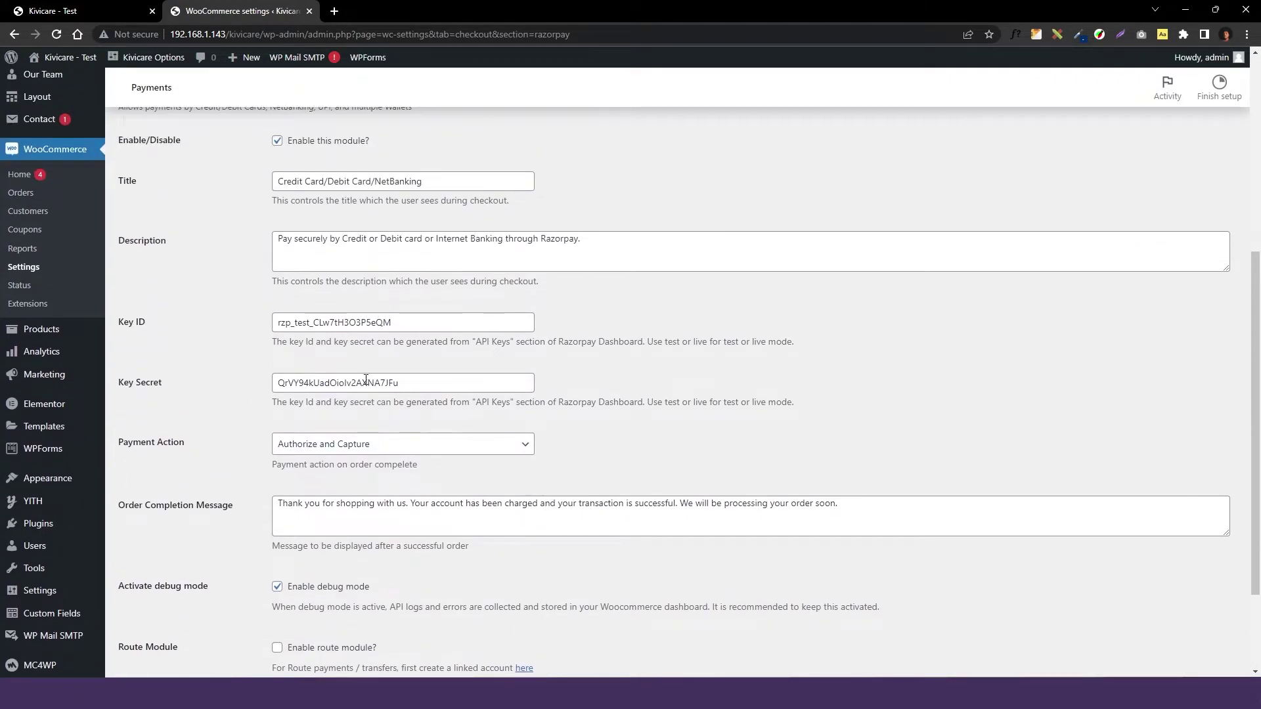
pyautogui.moveTo(116, 325); pyautogui.dragTo(152, 325)
pyautogui.click(339, 324)
pyautogui.doubleClick(340, 324)
pyautogui.click(414, 383)
pyautogui.doubleClick(414, 383)
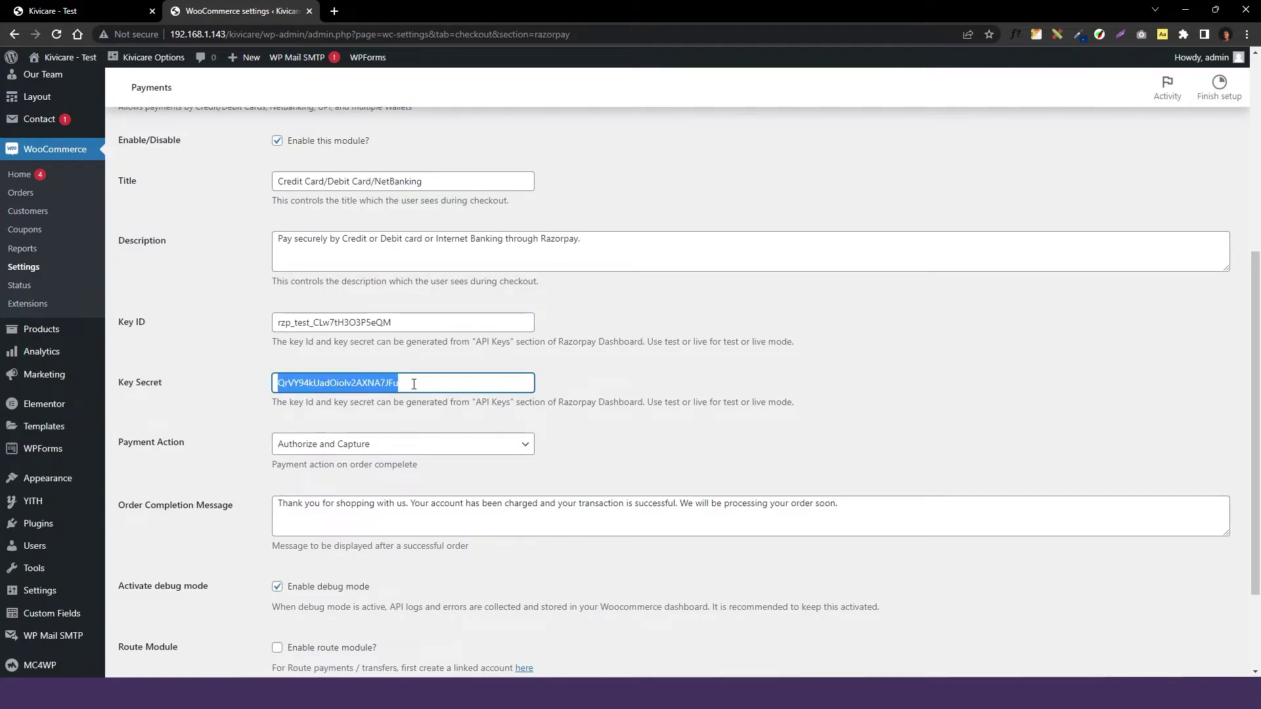
pyautogui.moveTo(162, 383); pyautogui.dragTo(121, 384)
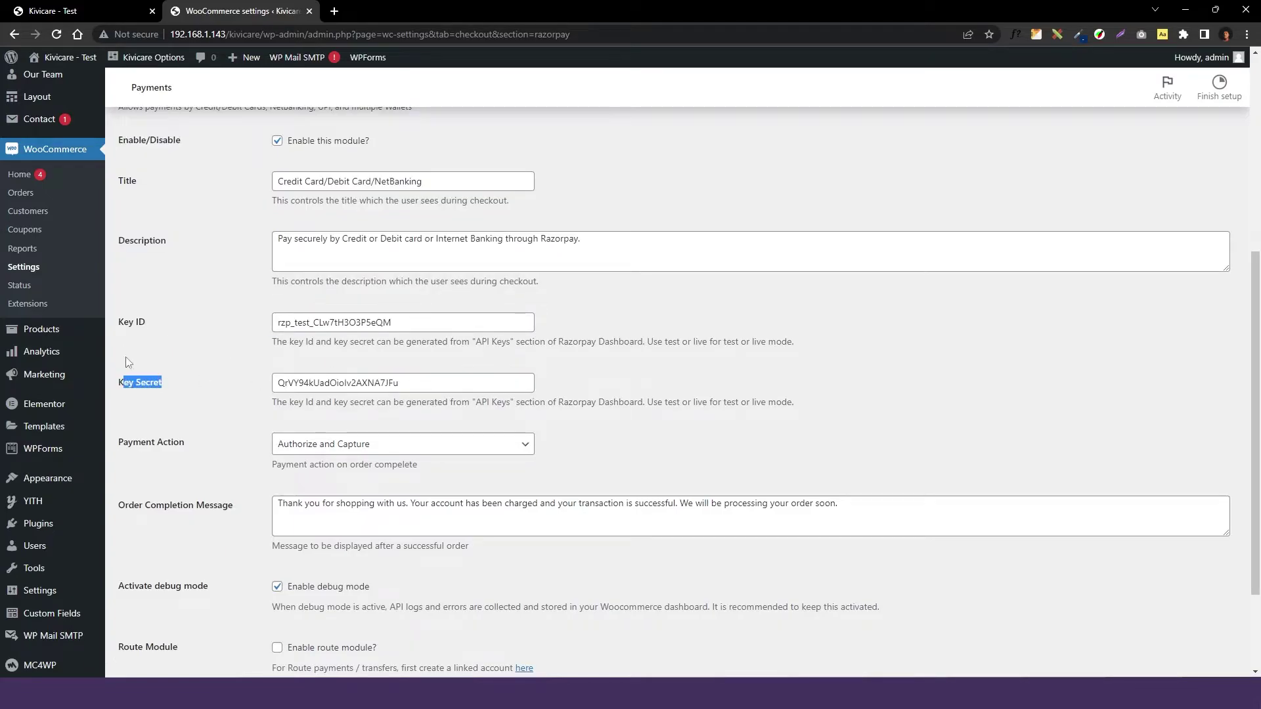
pyautogui.doubleClick(140, 323)
pyautogui.scroll(3, 267, 303)
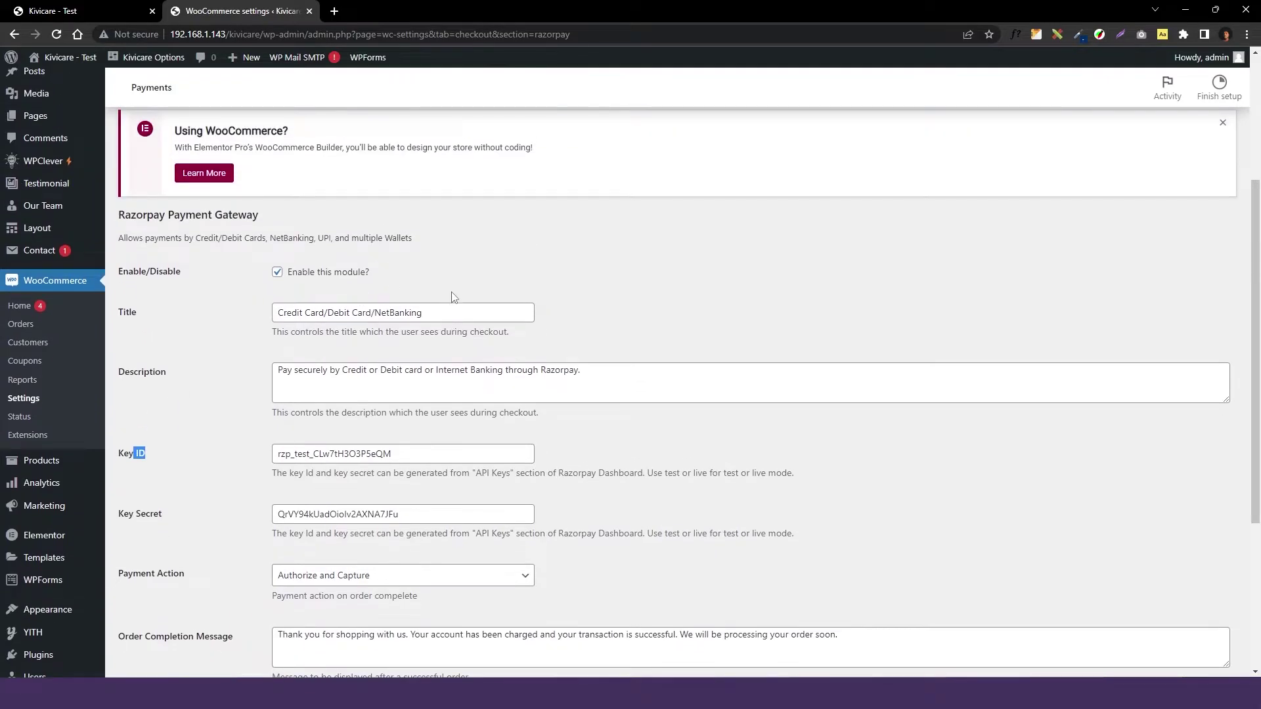
pyautogui.scroll(-5, 454, 300)
pyautogui.scroll(-1, 453, 301)
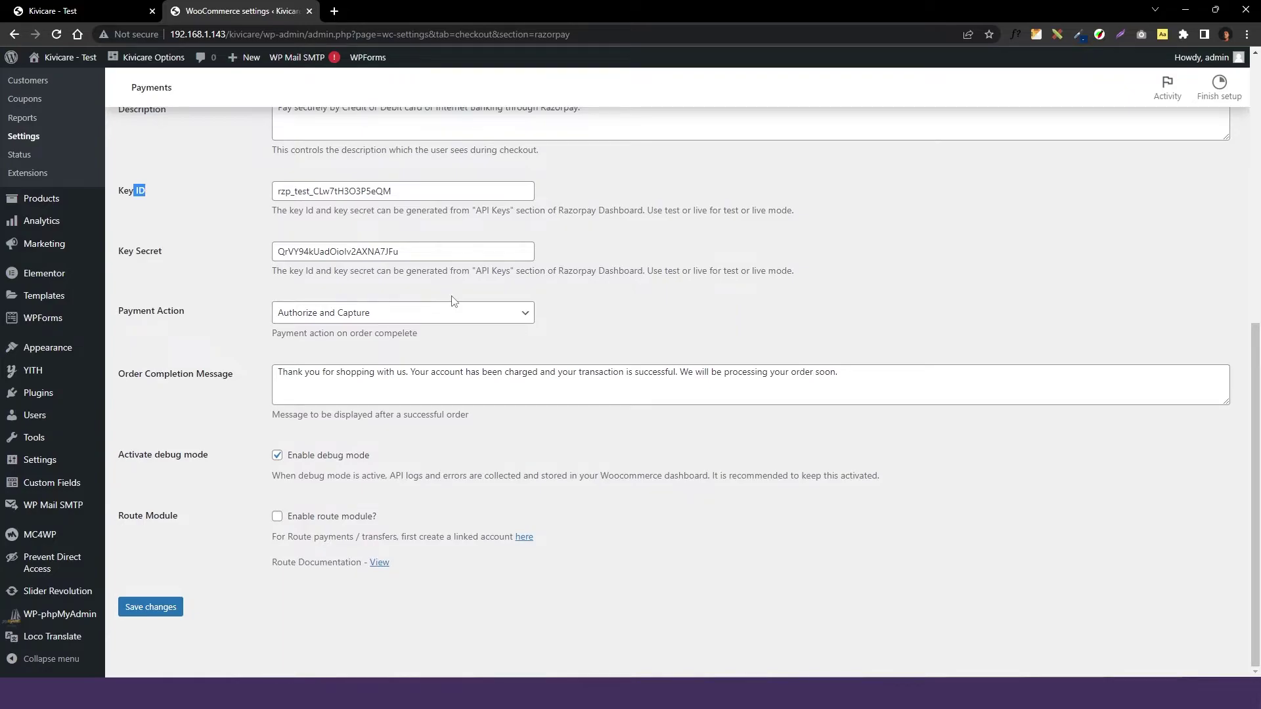
pyautogui.click(155, 607)
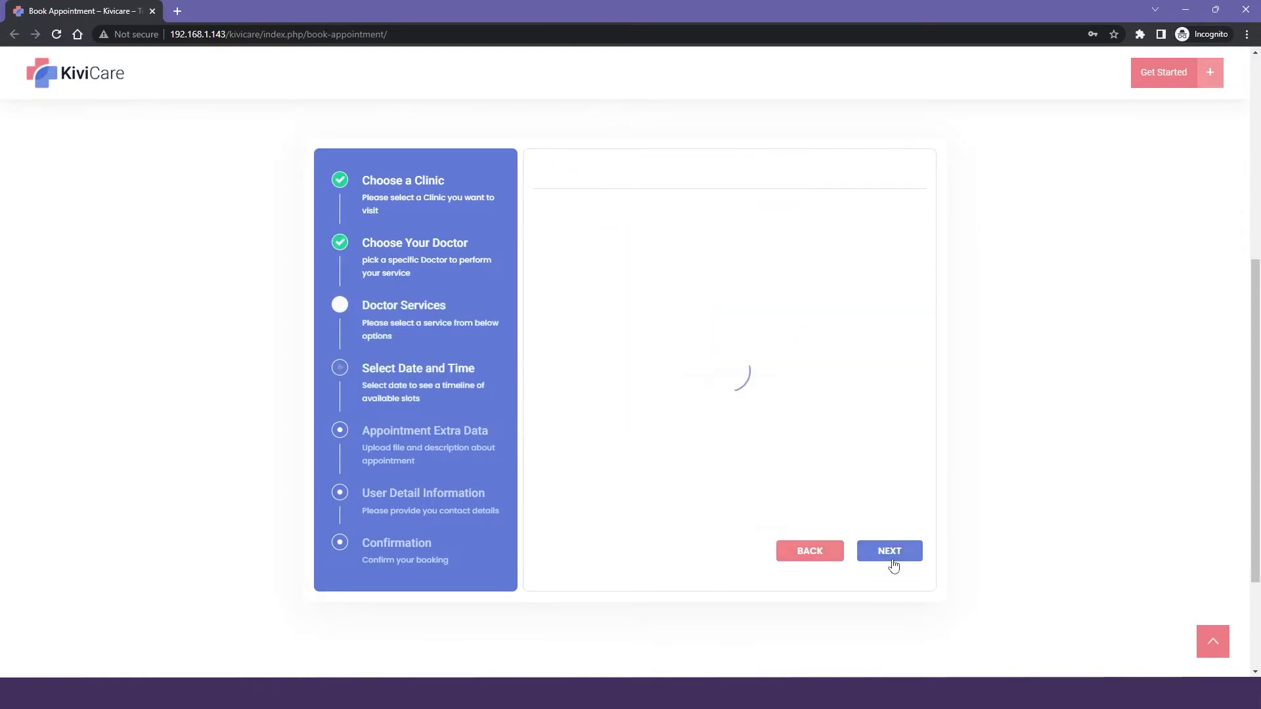
# Log in to the booking widget as the existing patient using their email and password
pyautogui.click(890, 552)
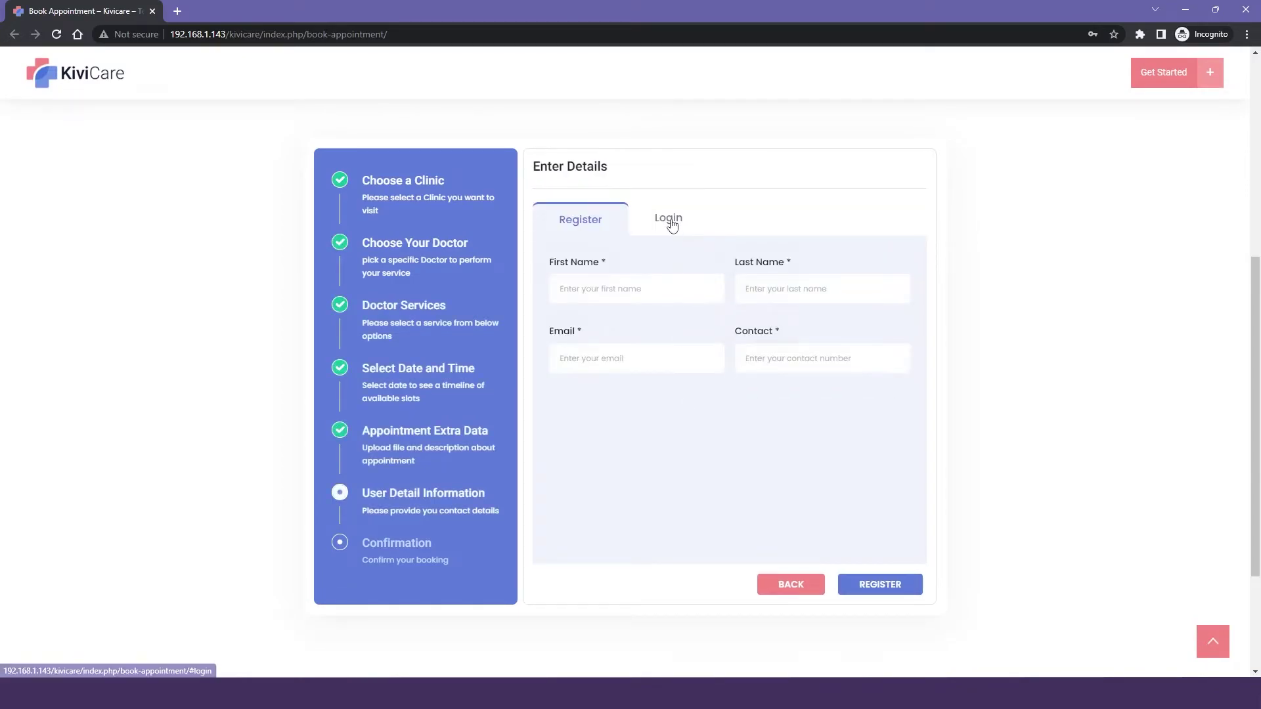
pyautogui.click(668, 219)
pyautogui.click(647, 286)
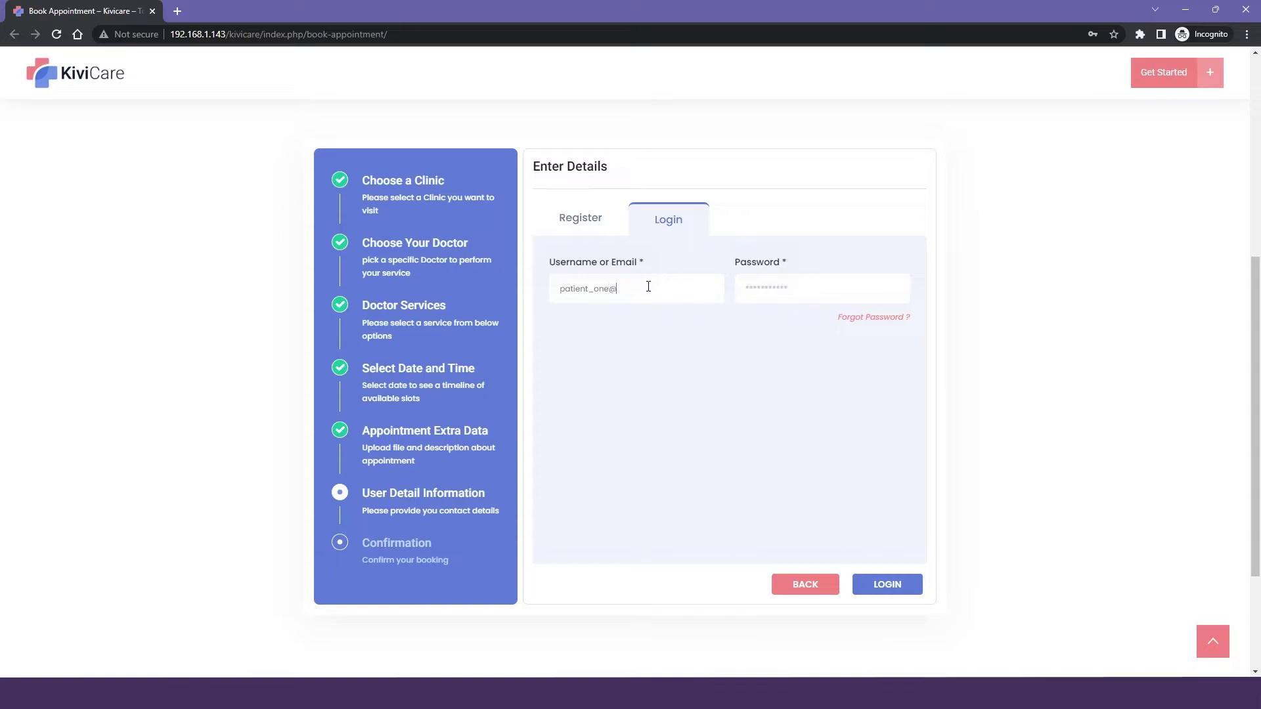
pyautogui.press('Tab')
pyautogui.click(887, 585)
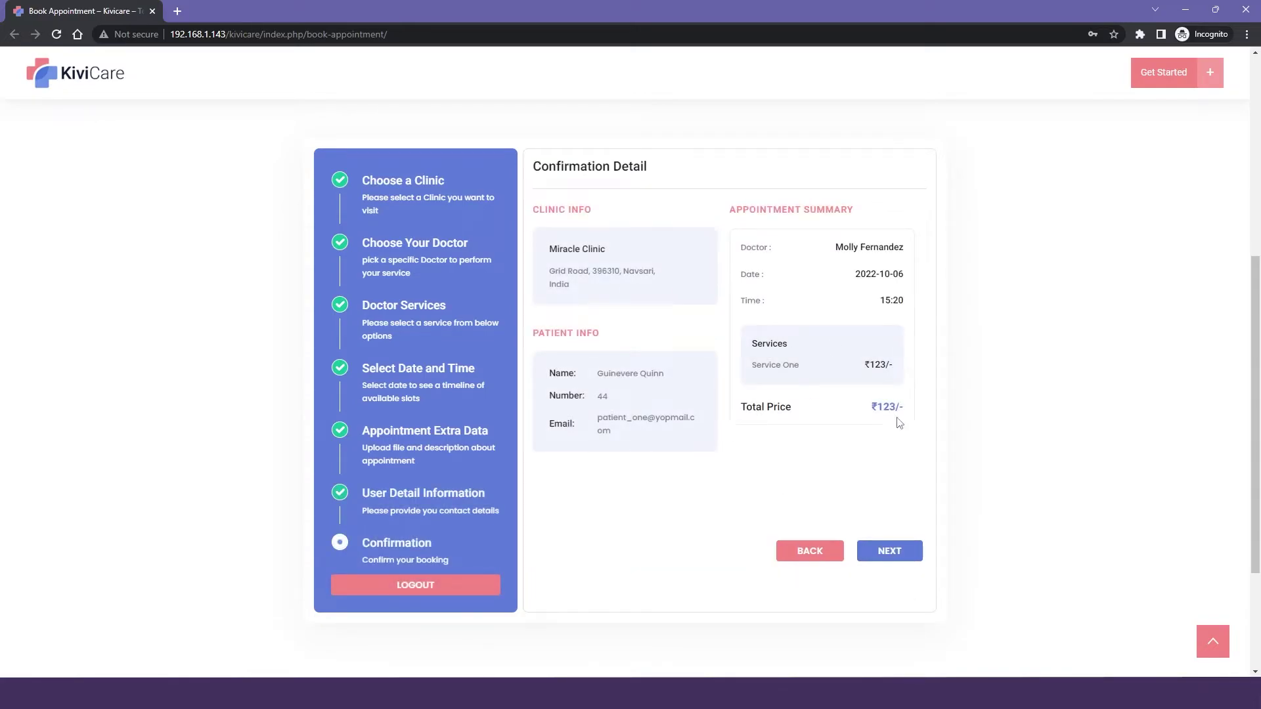
# Advance to Payment Selection, choose Woocommerce, and confirm the appointment
pyautogui.click(892, 555)
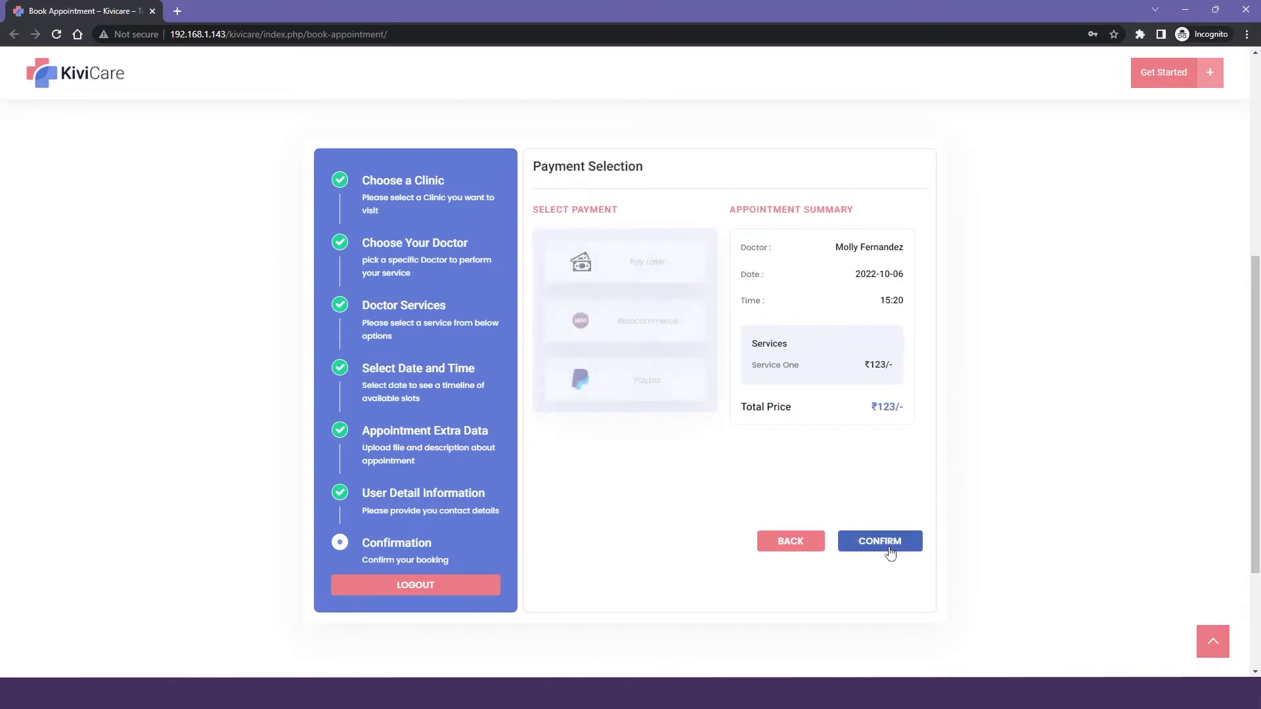
pyautogui.click(626, 318)
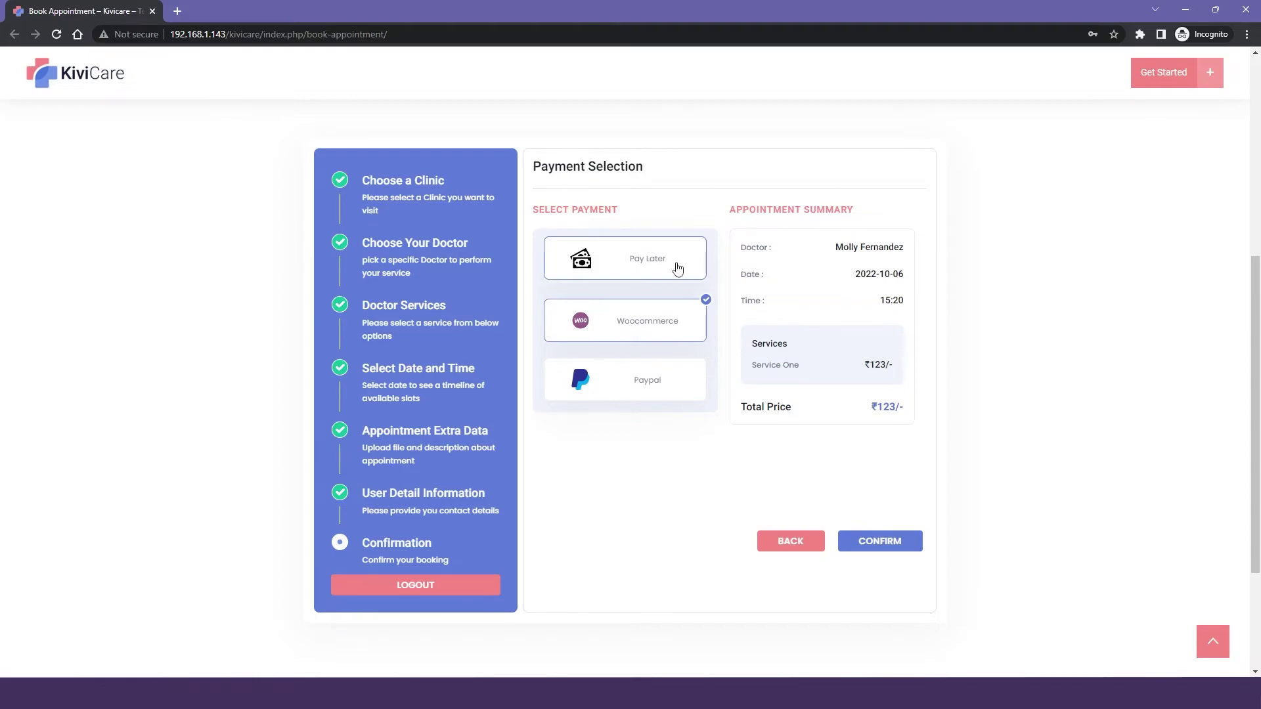
pyautogui.click(869, 543)
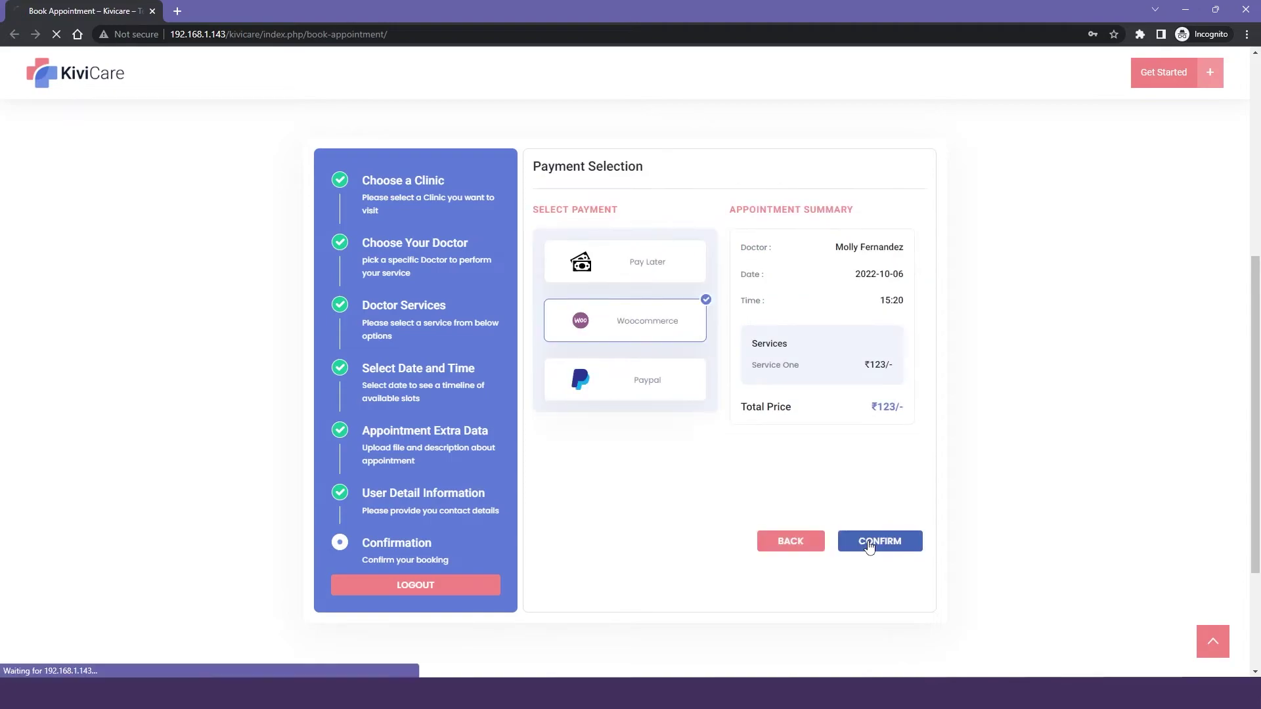